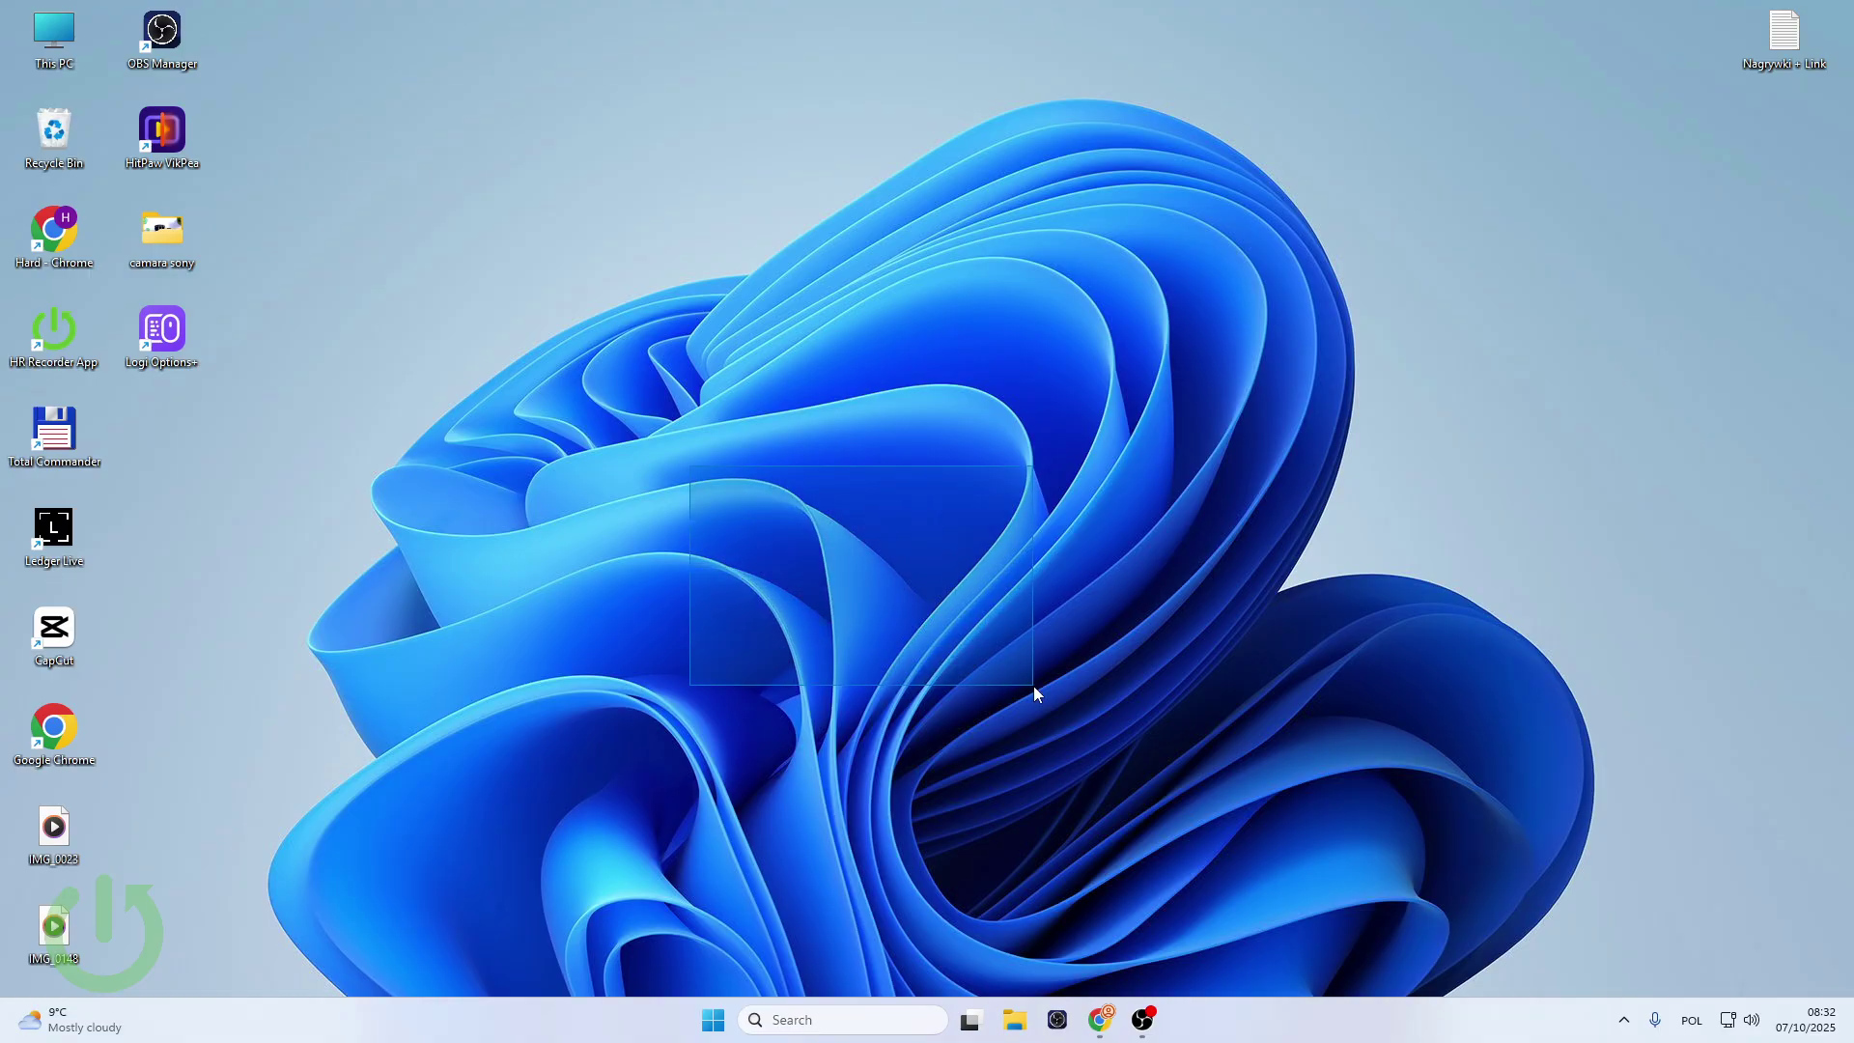
- Drag across an area of the Windows 11 desktop
left_click_drag(762, 530, 1032, 685)
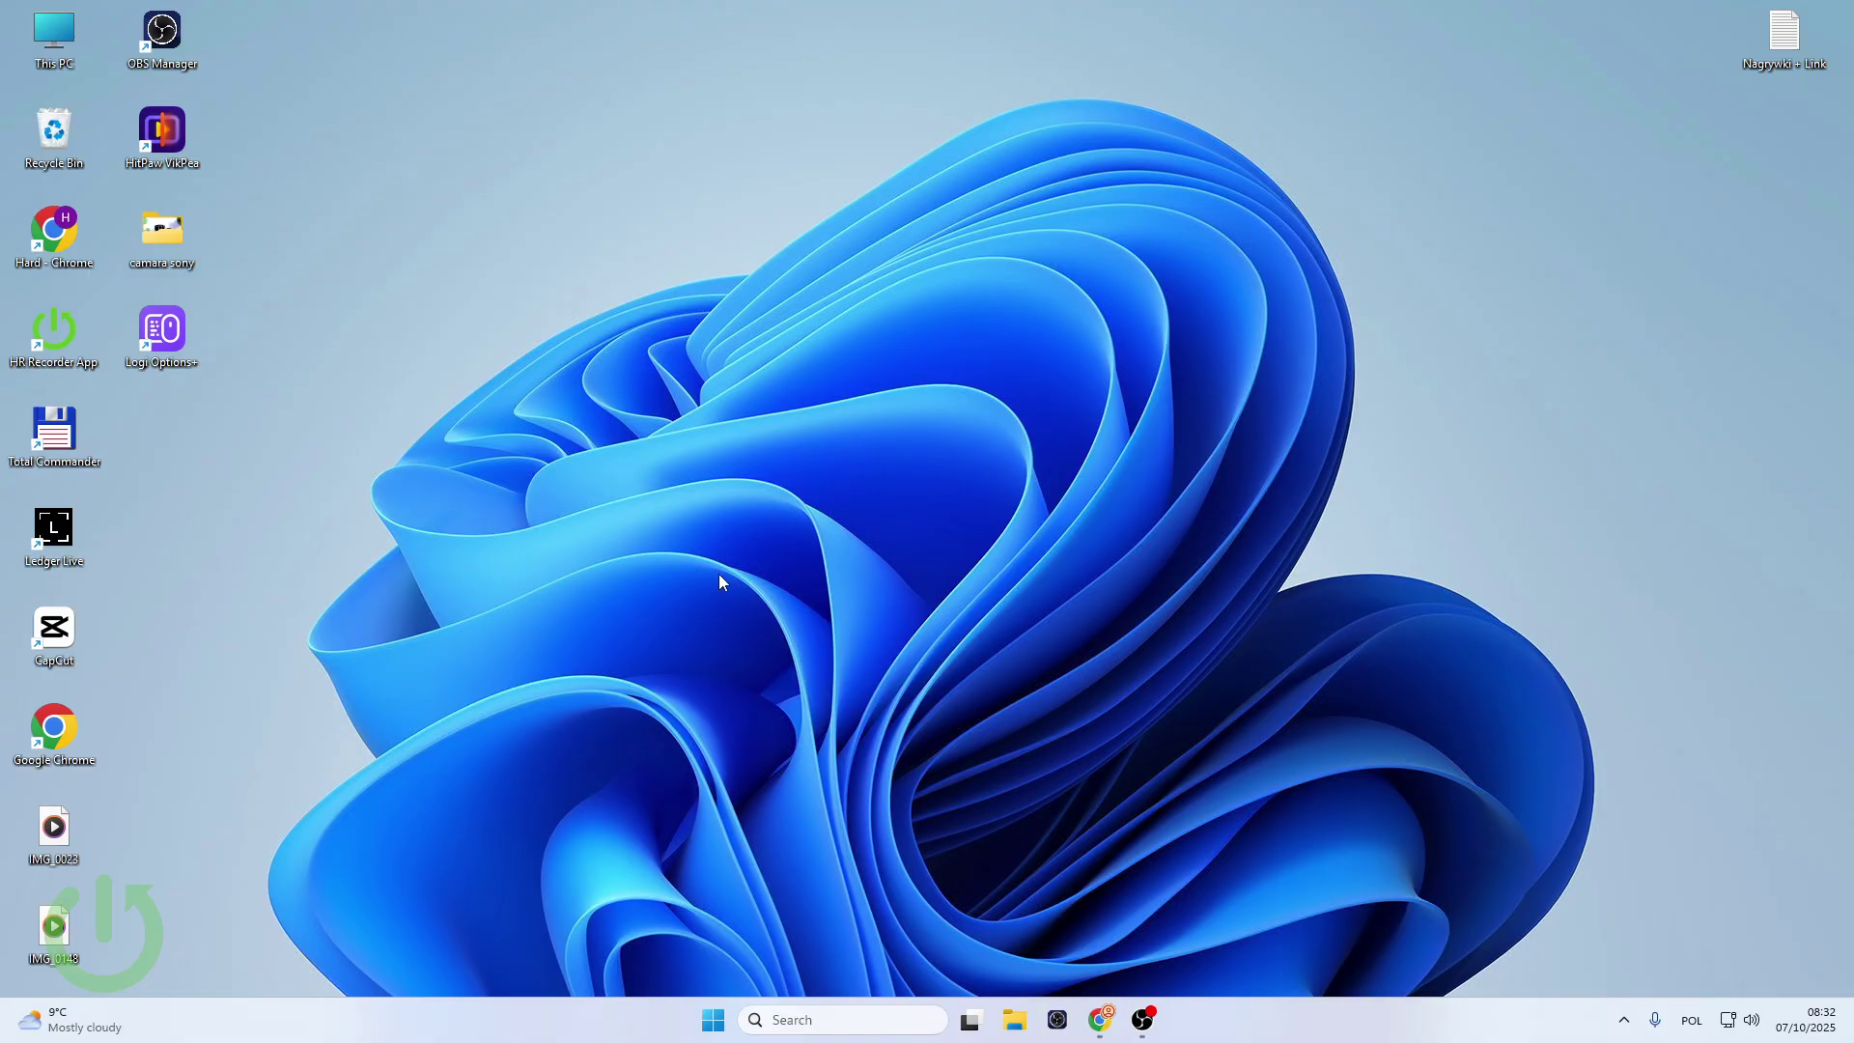
- Open Settings from Start and reach Privacy & security > Search > Advanced indexing options
left_click(714, 1019)
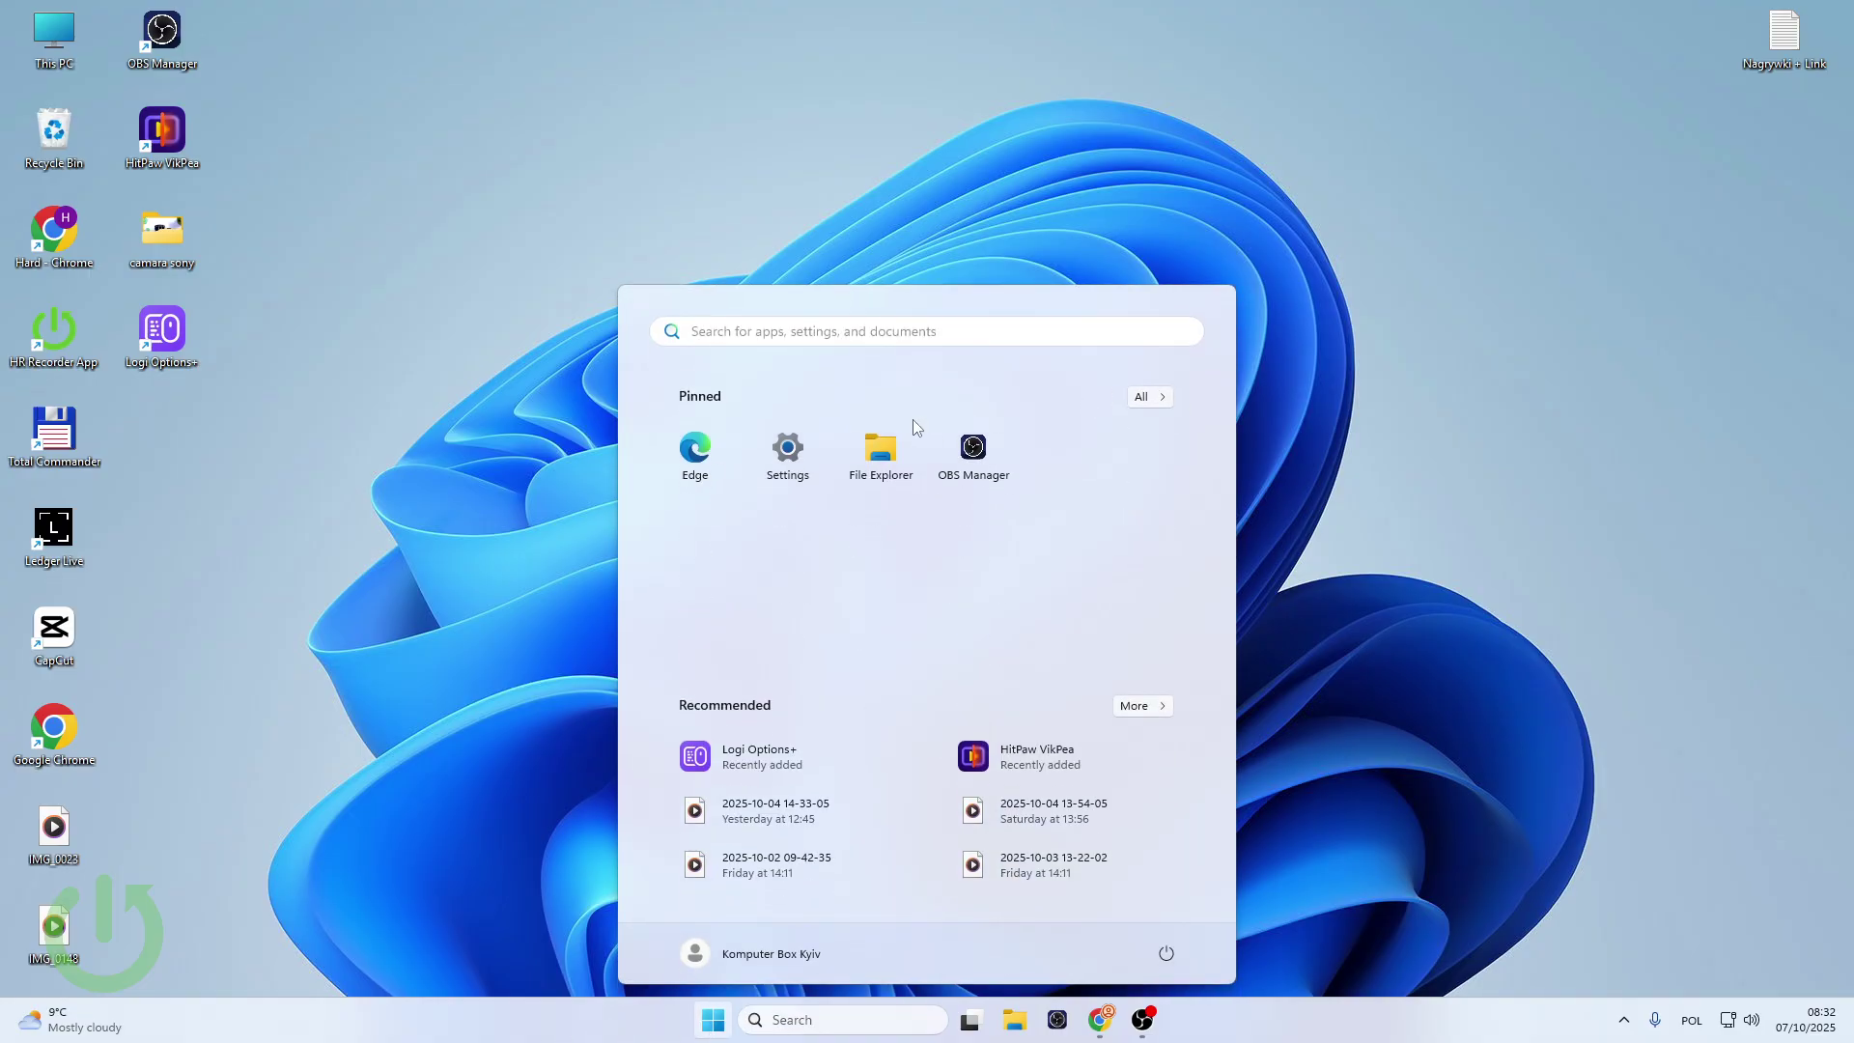
left_click(801, 494)
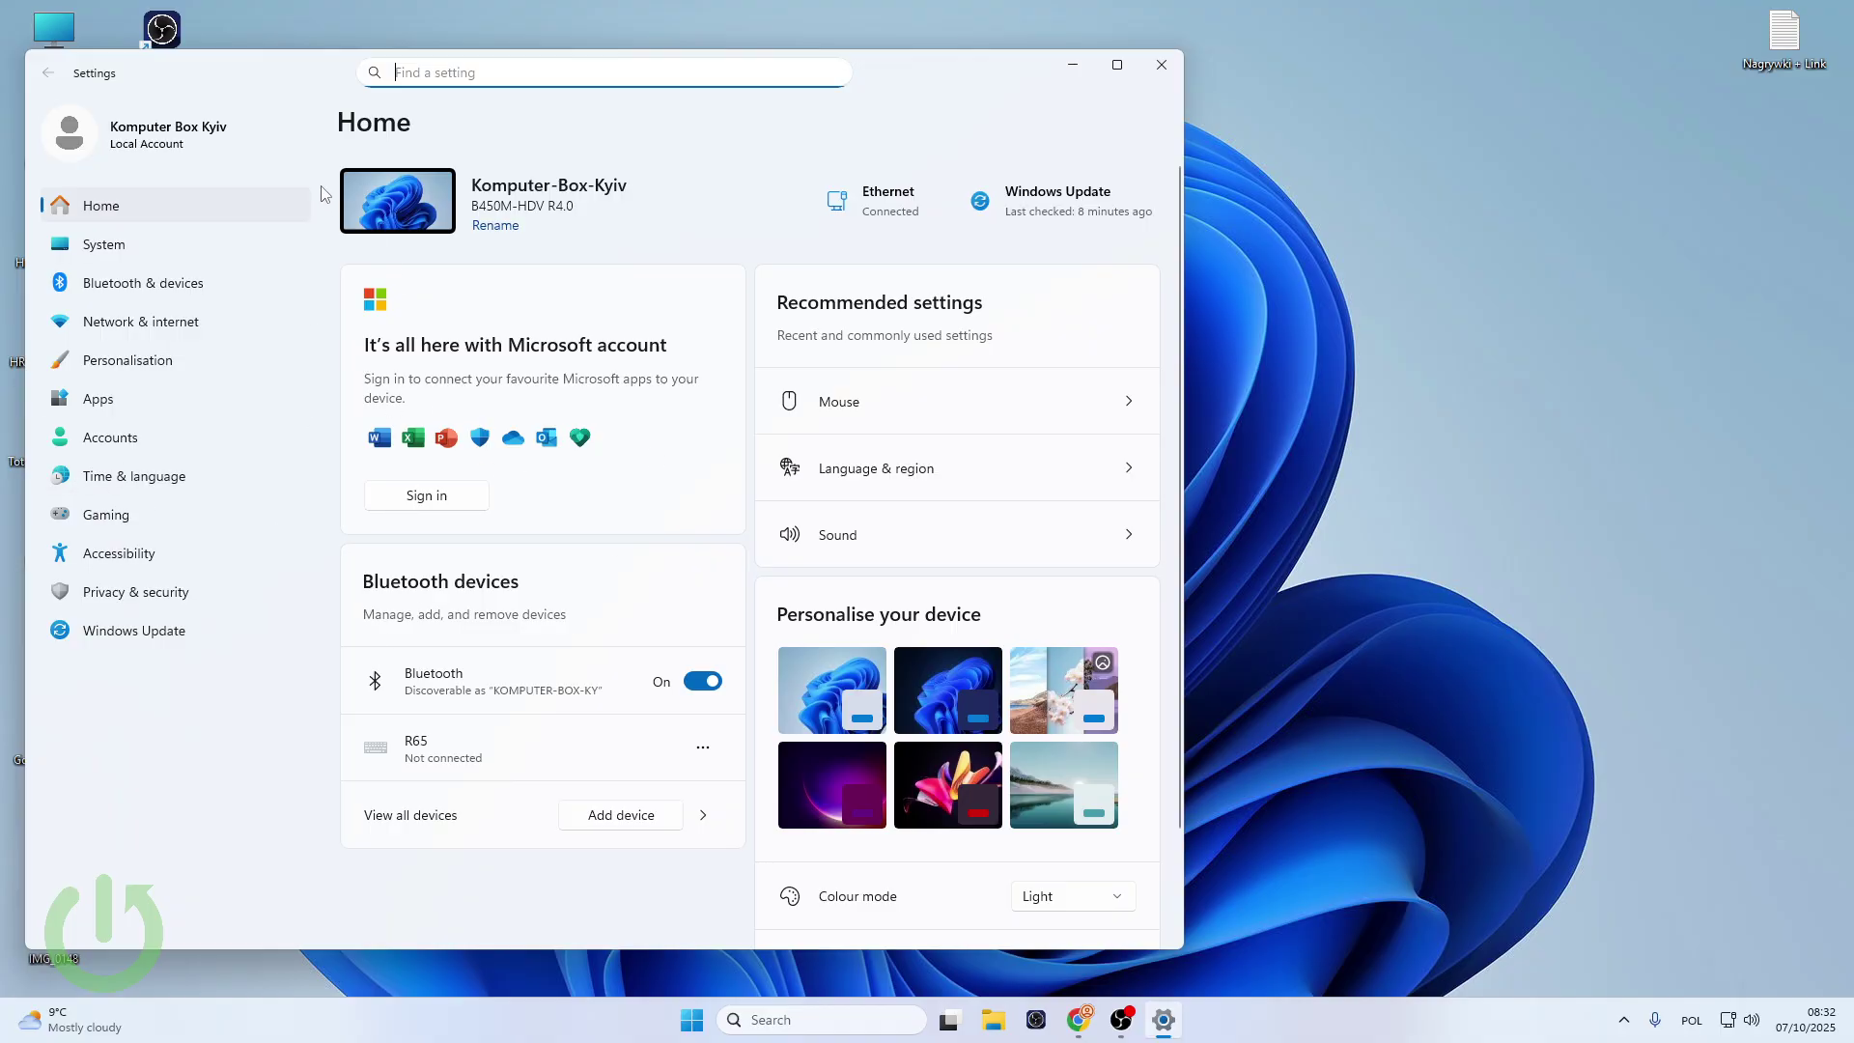
left_click(138, 591)
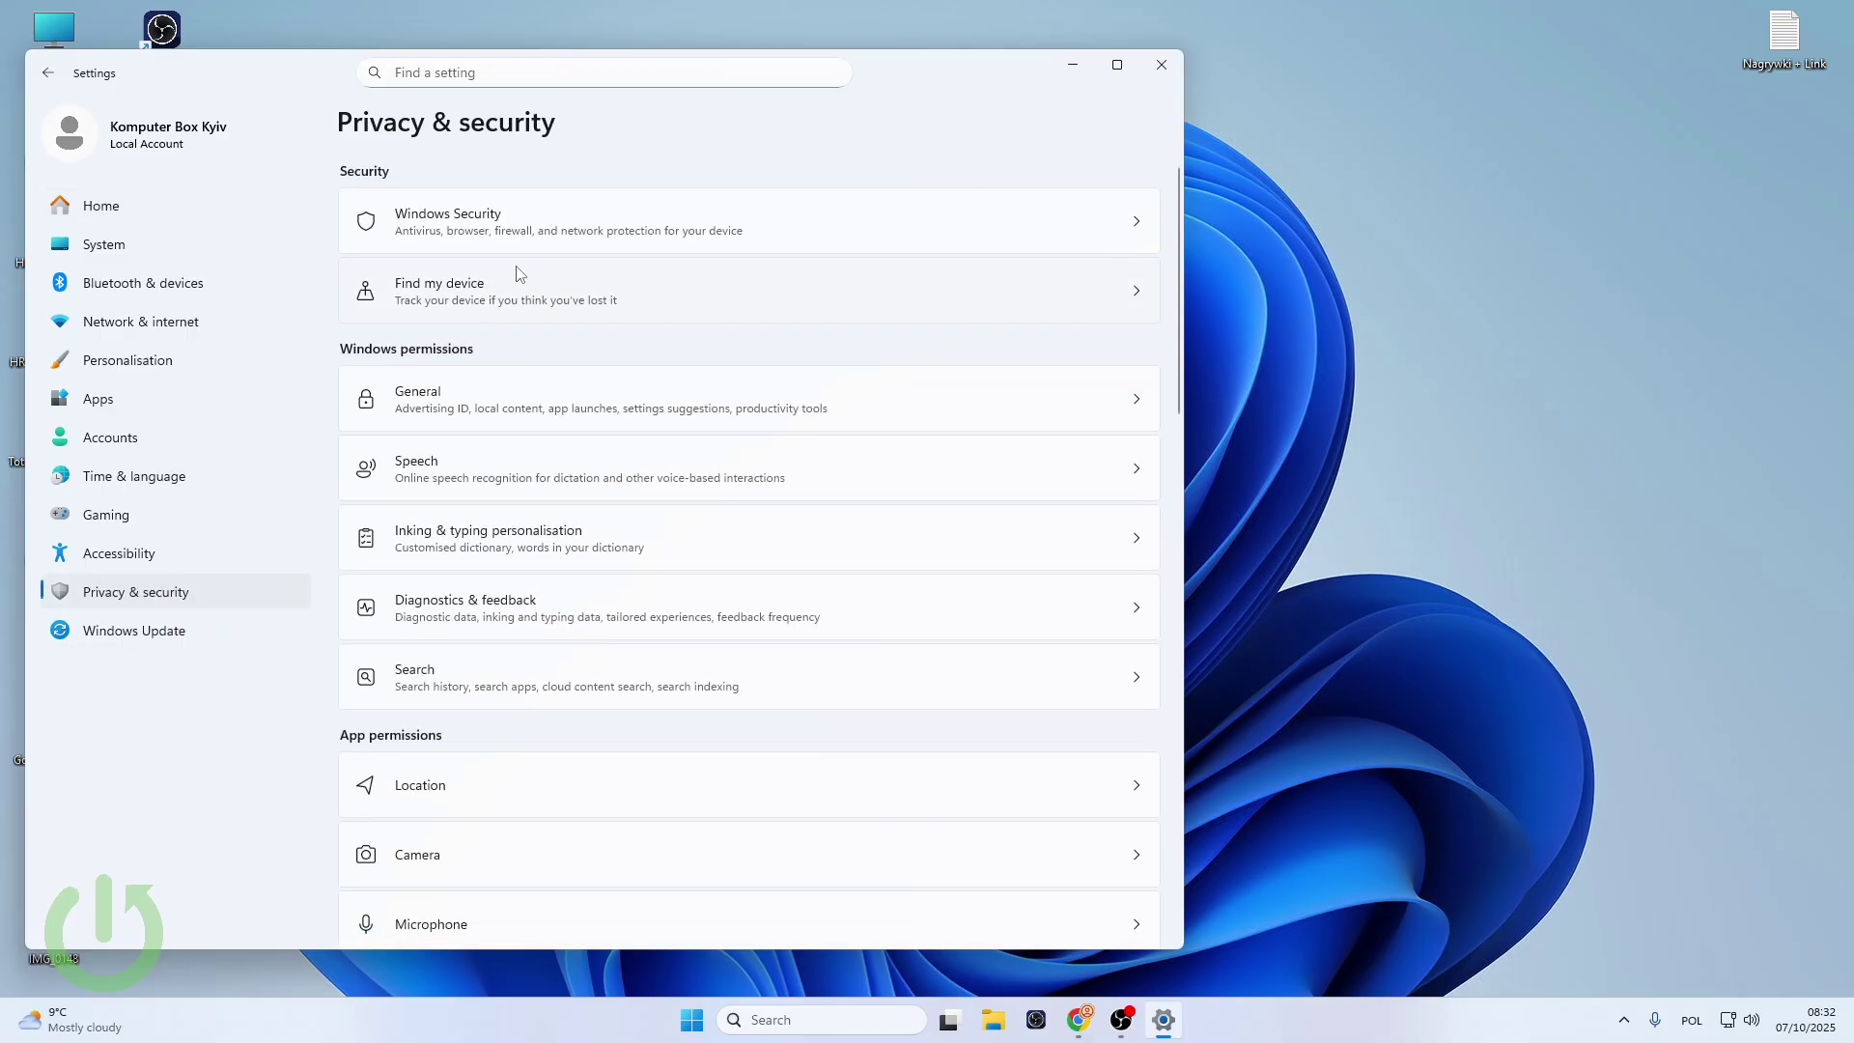
left_click(474, 668)
scroll(486, 662, "down", 10)
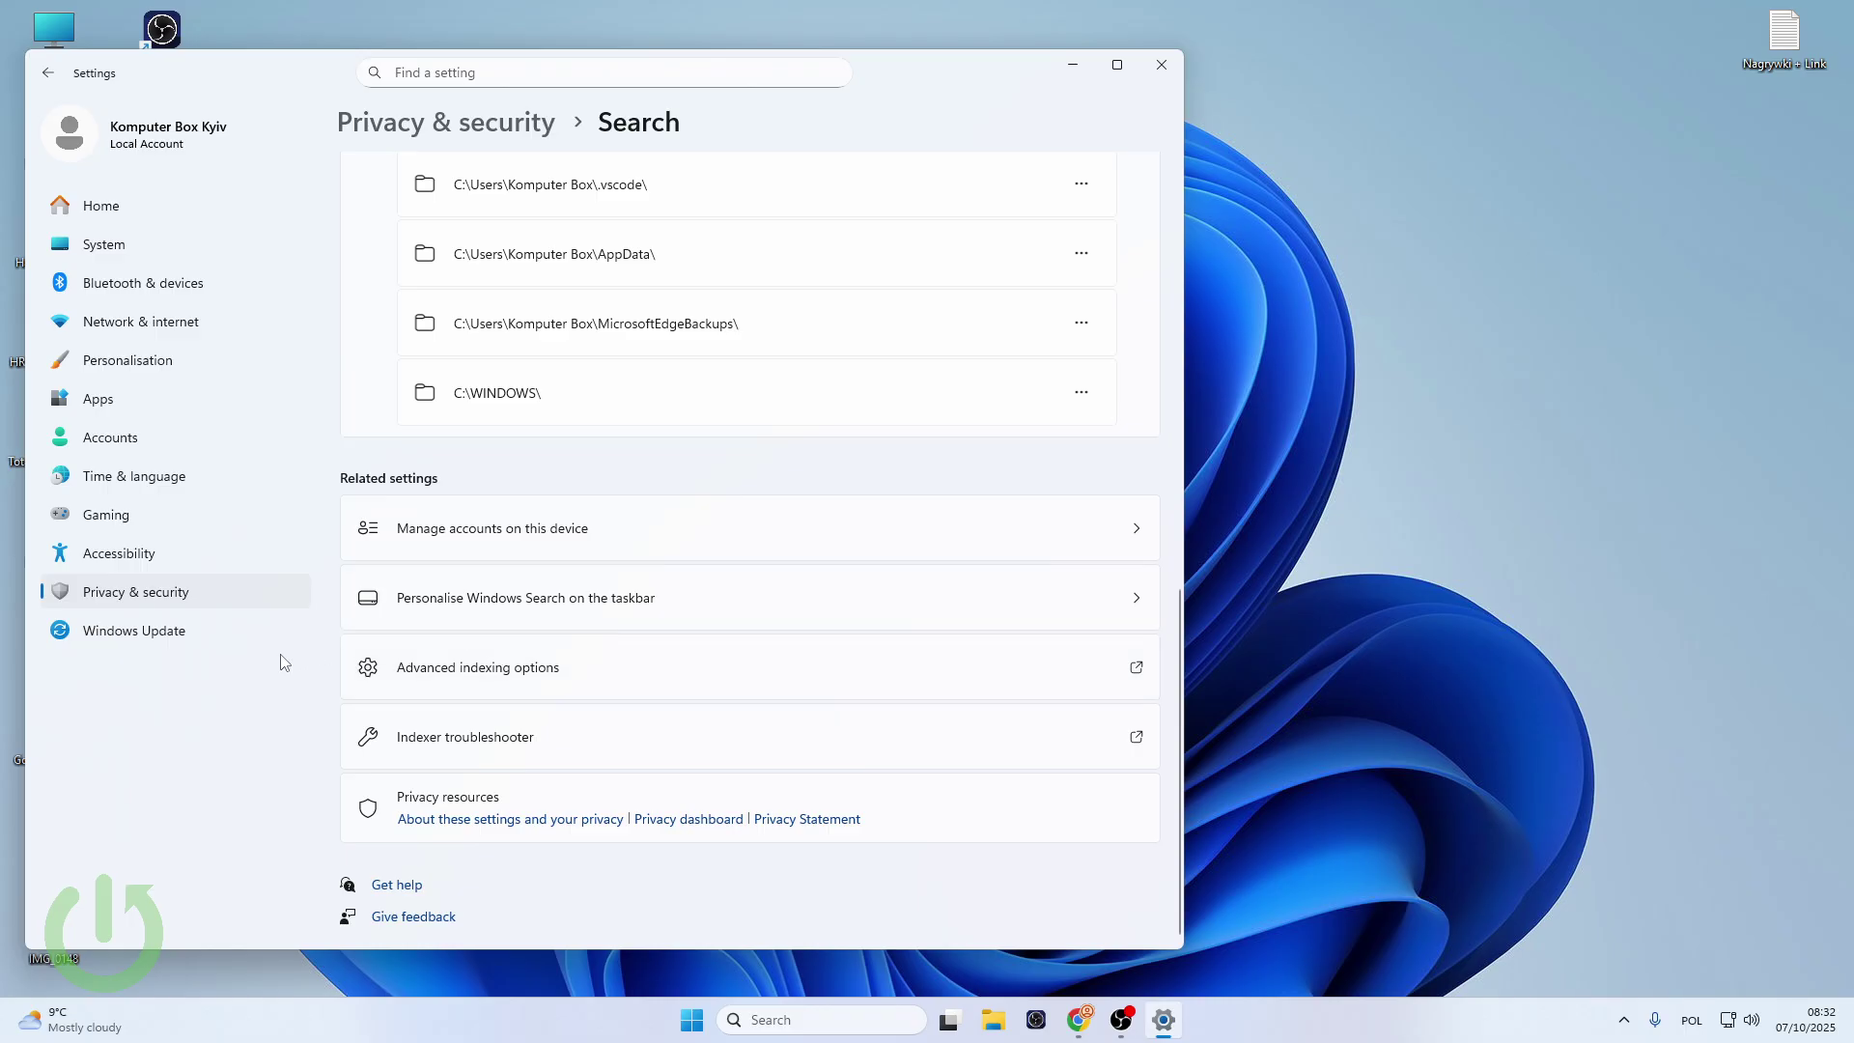
left_click(632, 693)
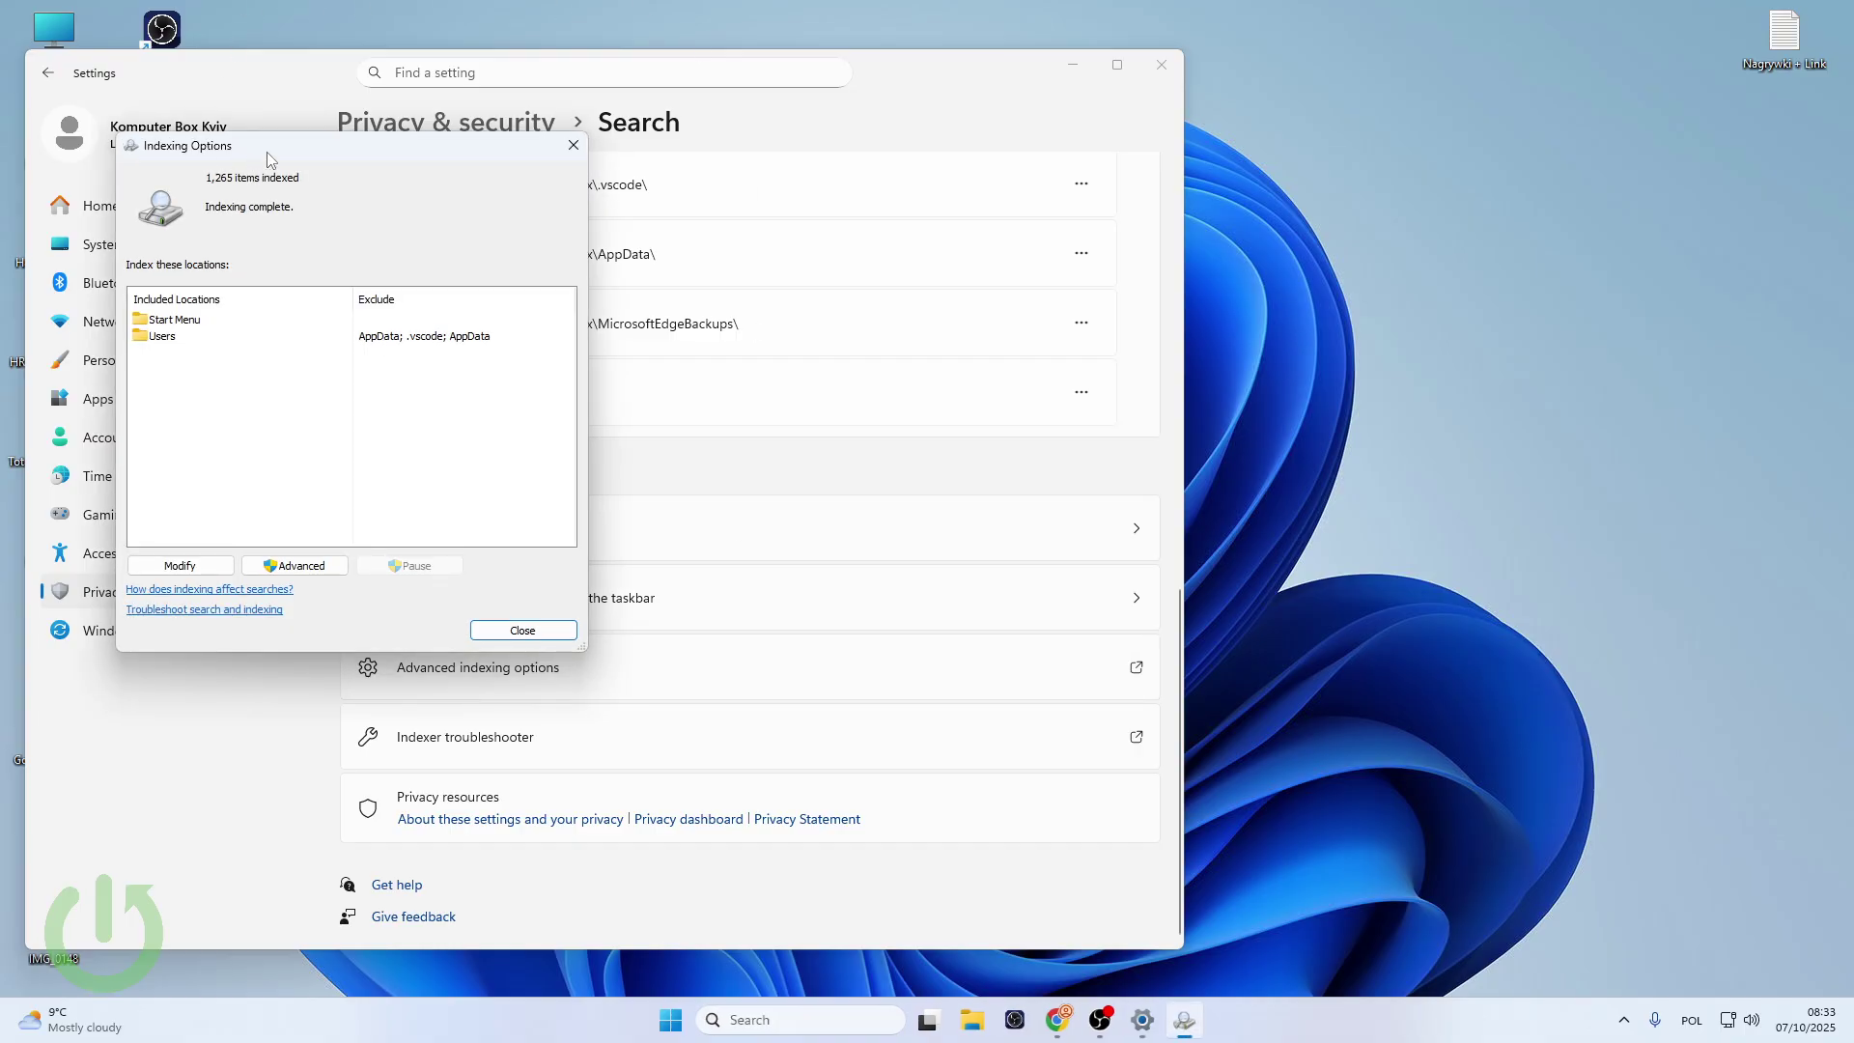
- Request an index Rebuild under Advanced, dismiss its prompt, then close Indexing Options and minimise Settings
mouse_move(266, 154)
left_mouse_down()
mouse_move(673, 228)
mouse_move(565, 247)
left_mouse_up()
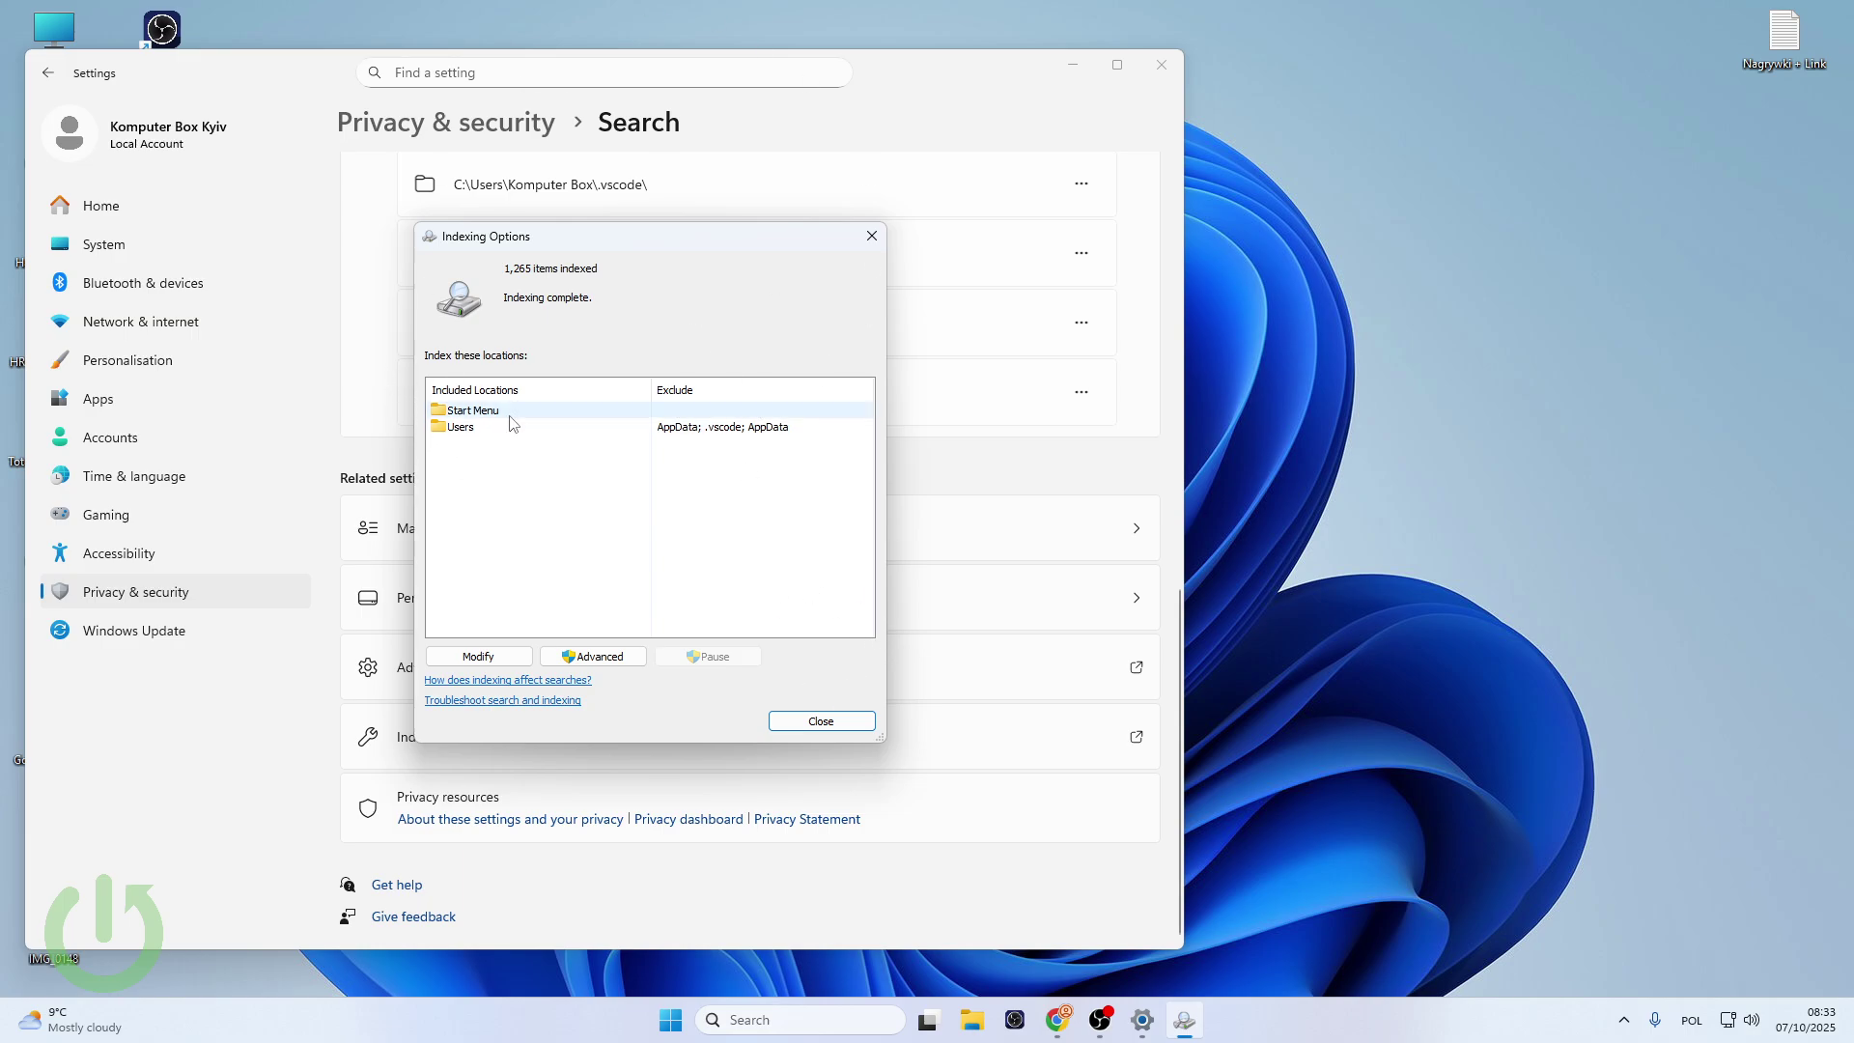
left_click(595, 660)
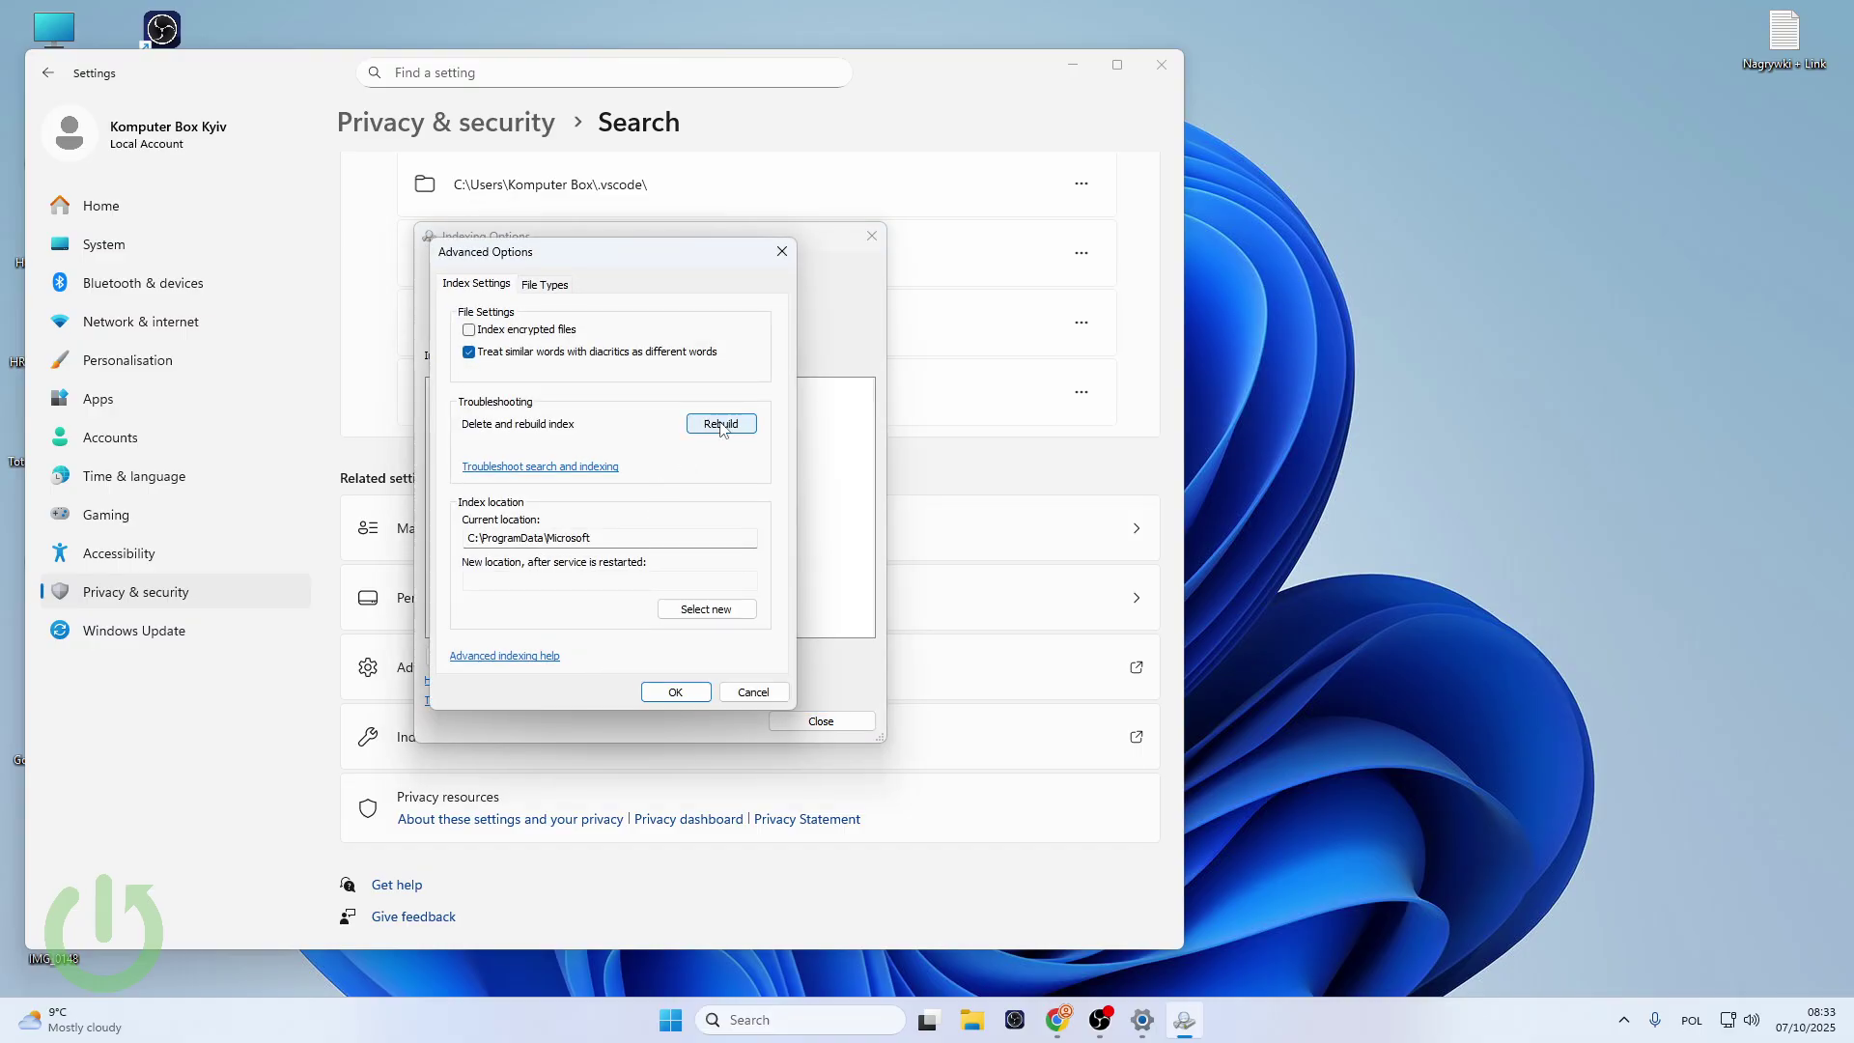
left_click(721, 425)
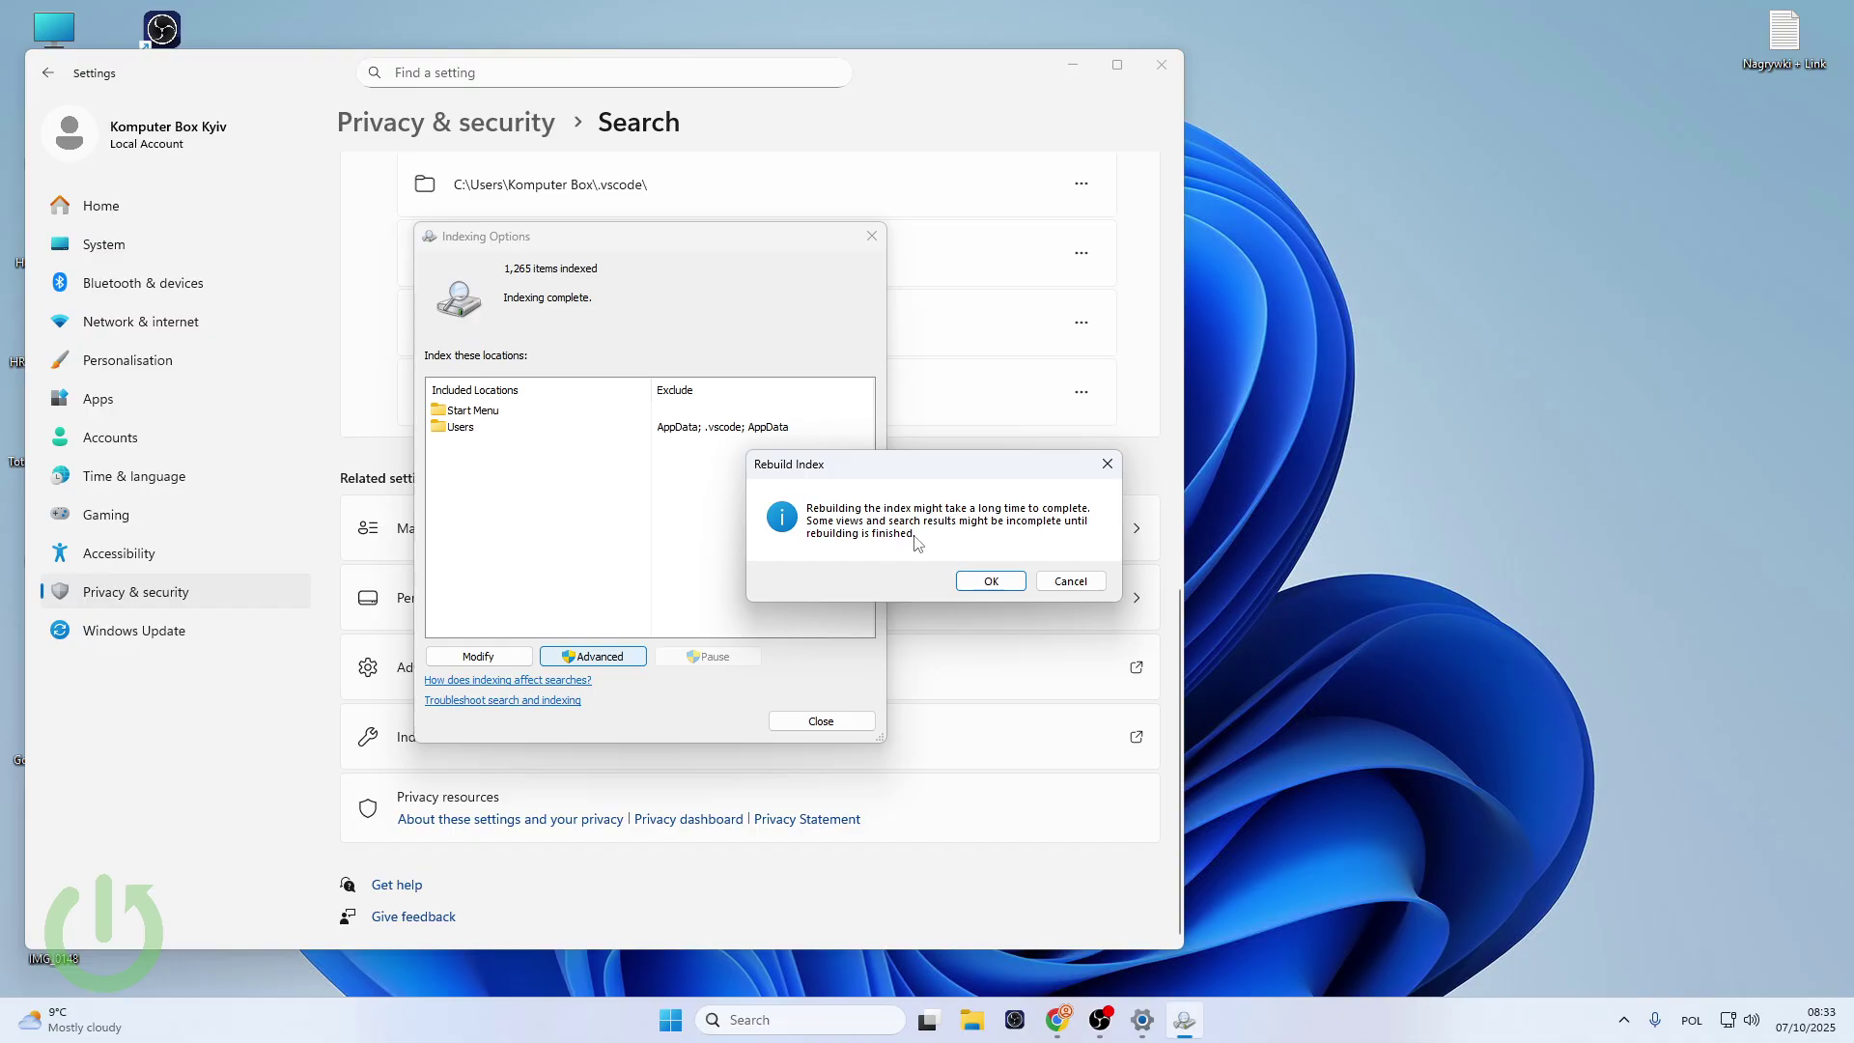
left_click(1071, 581)
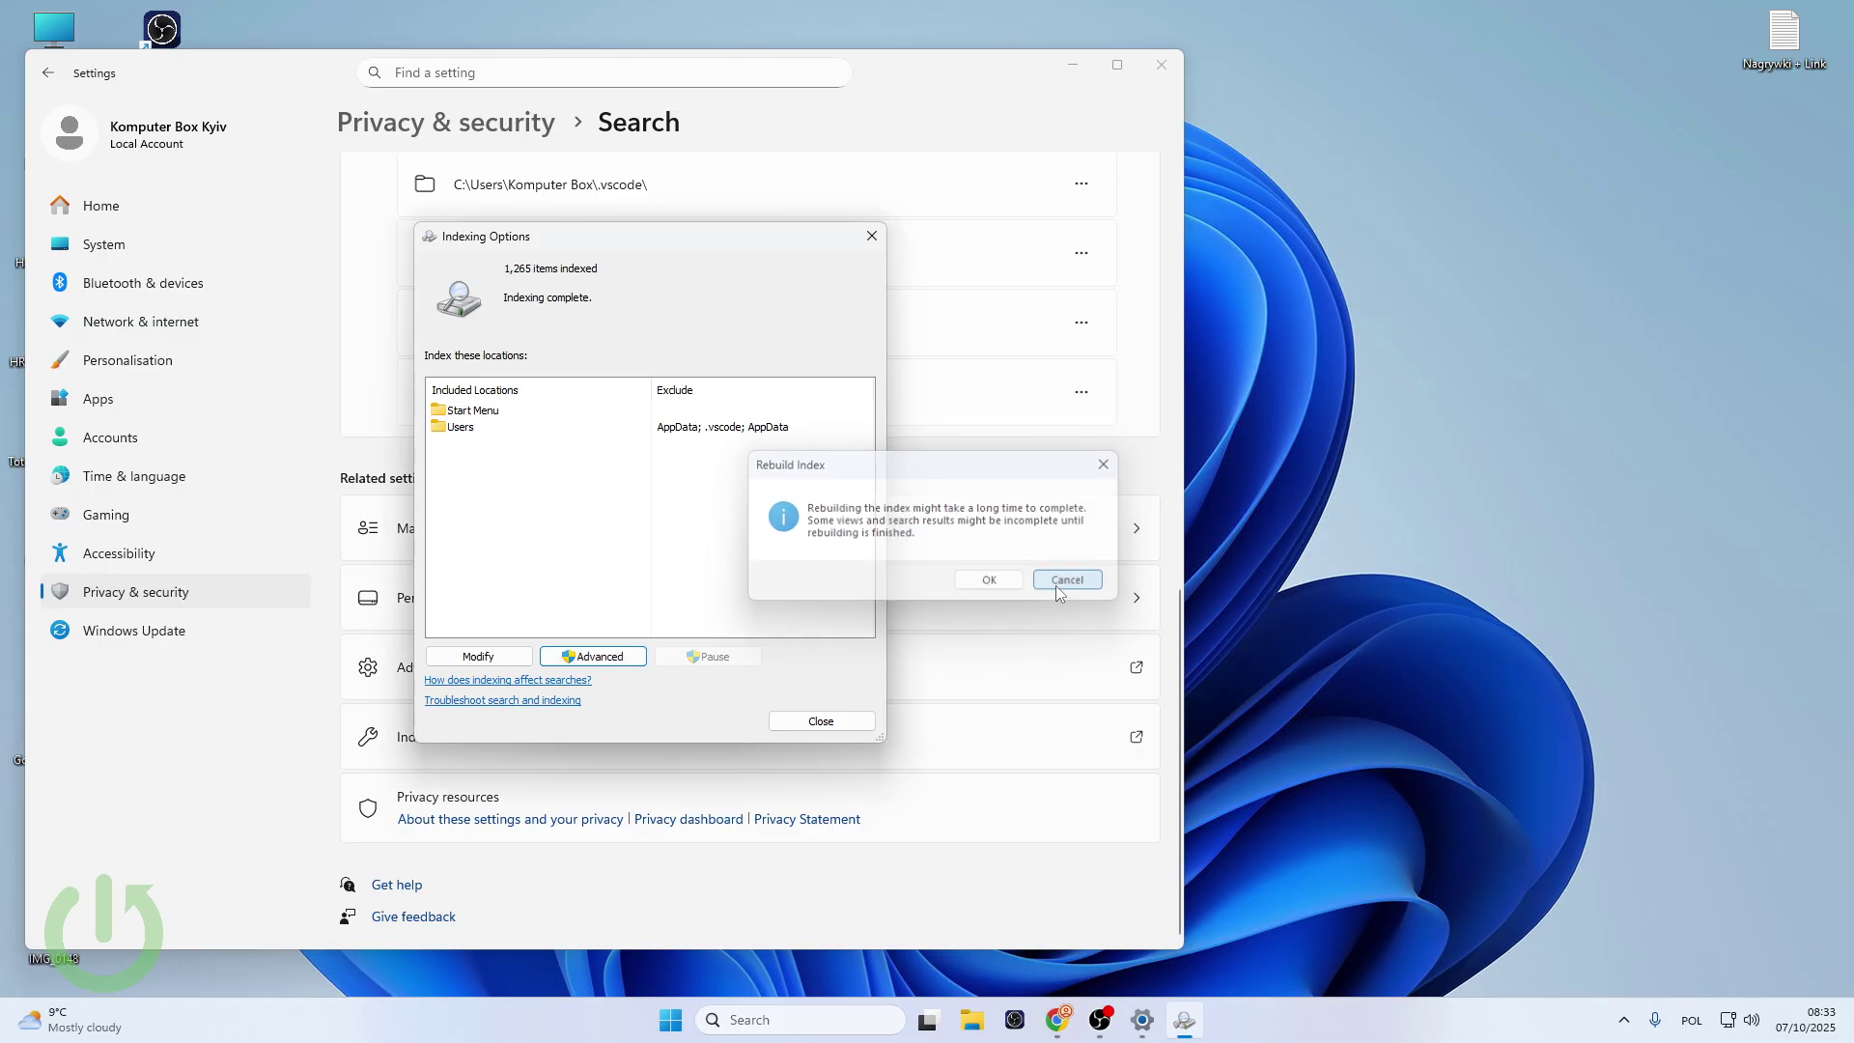
left_click(870, 235)
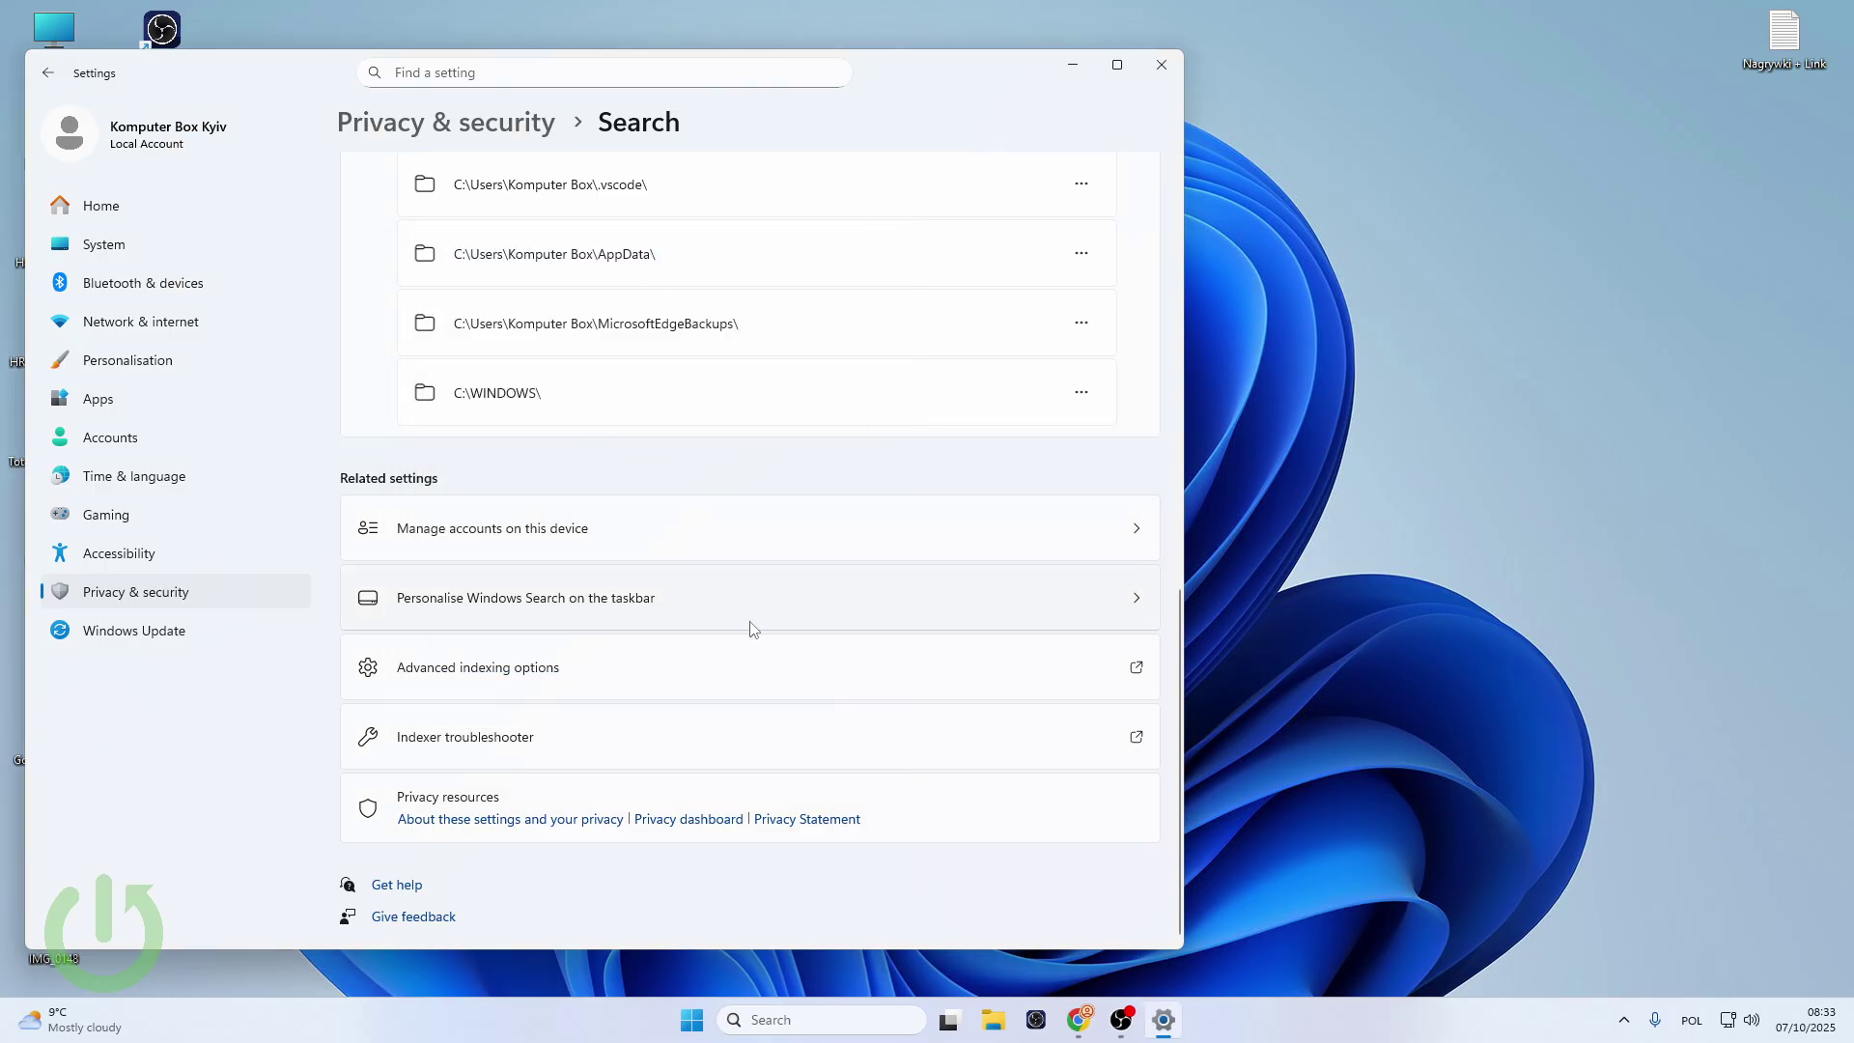
left_click(1078, 66)
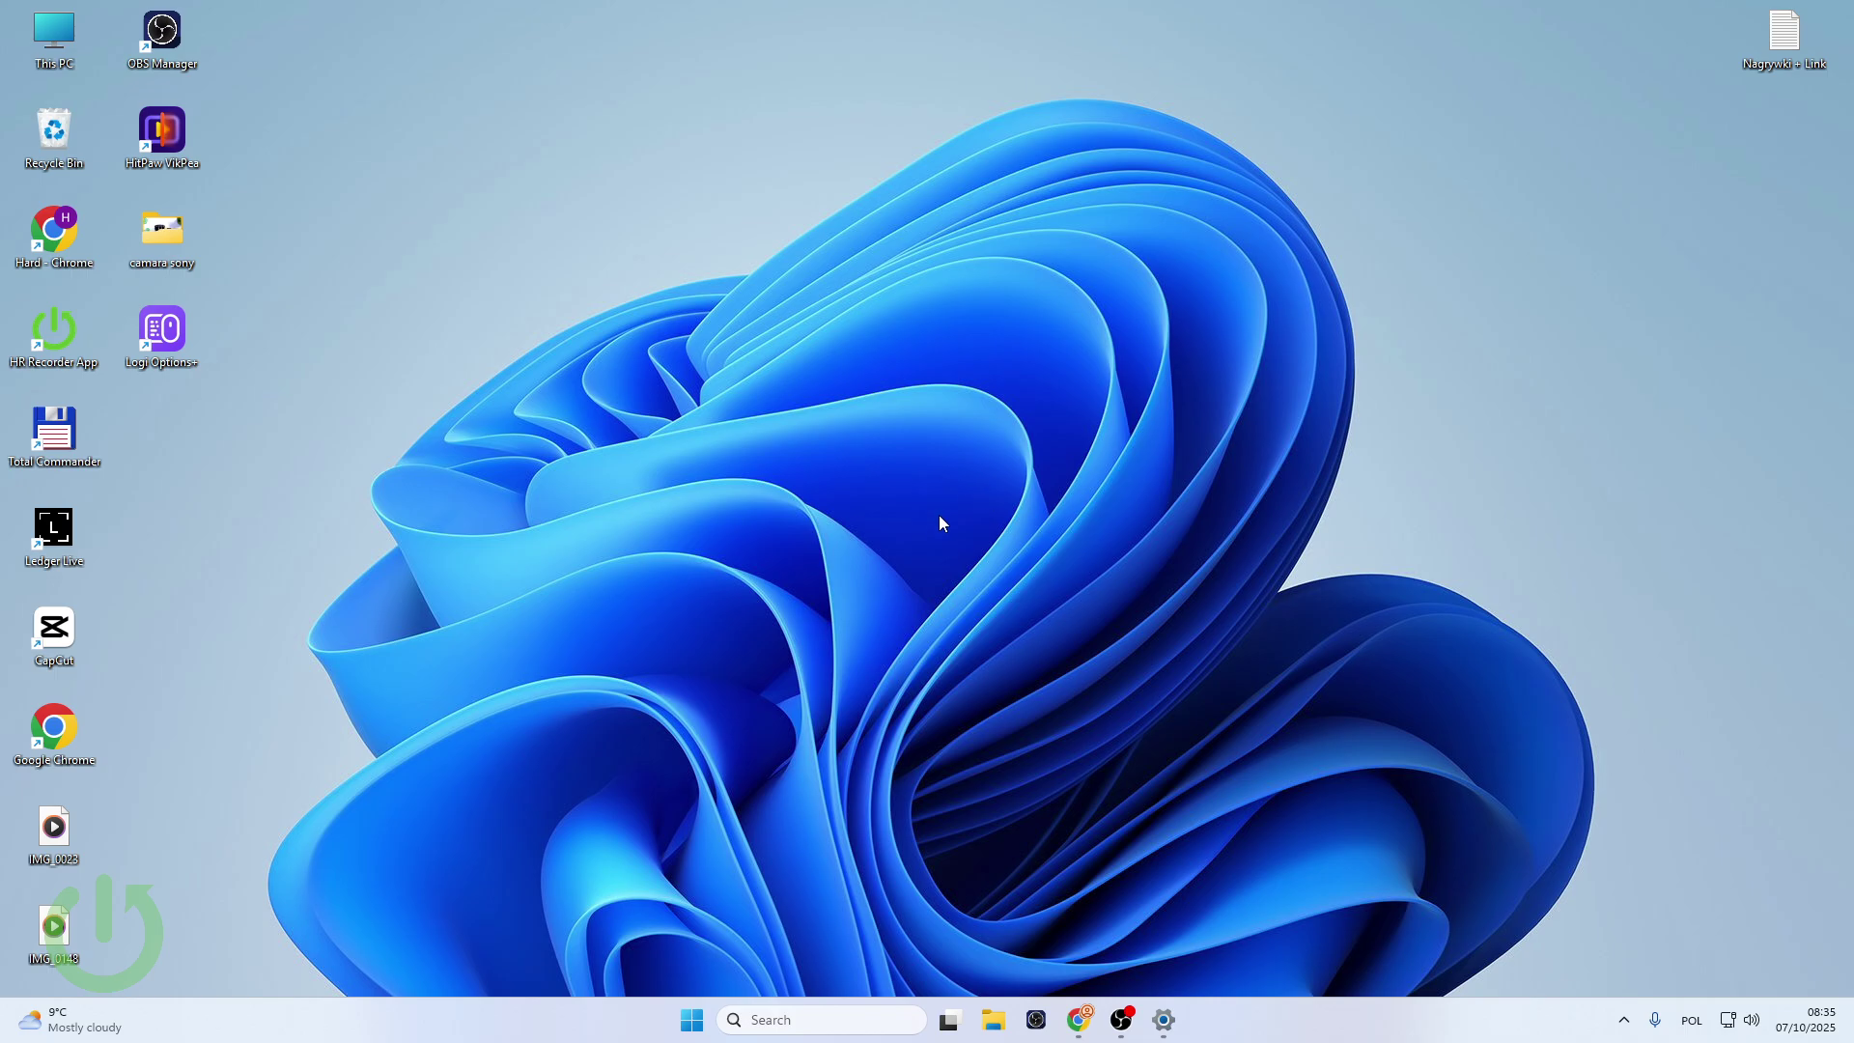
- Bring up the Run dialog with services.msc in the Open field
key("super+r")
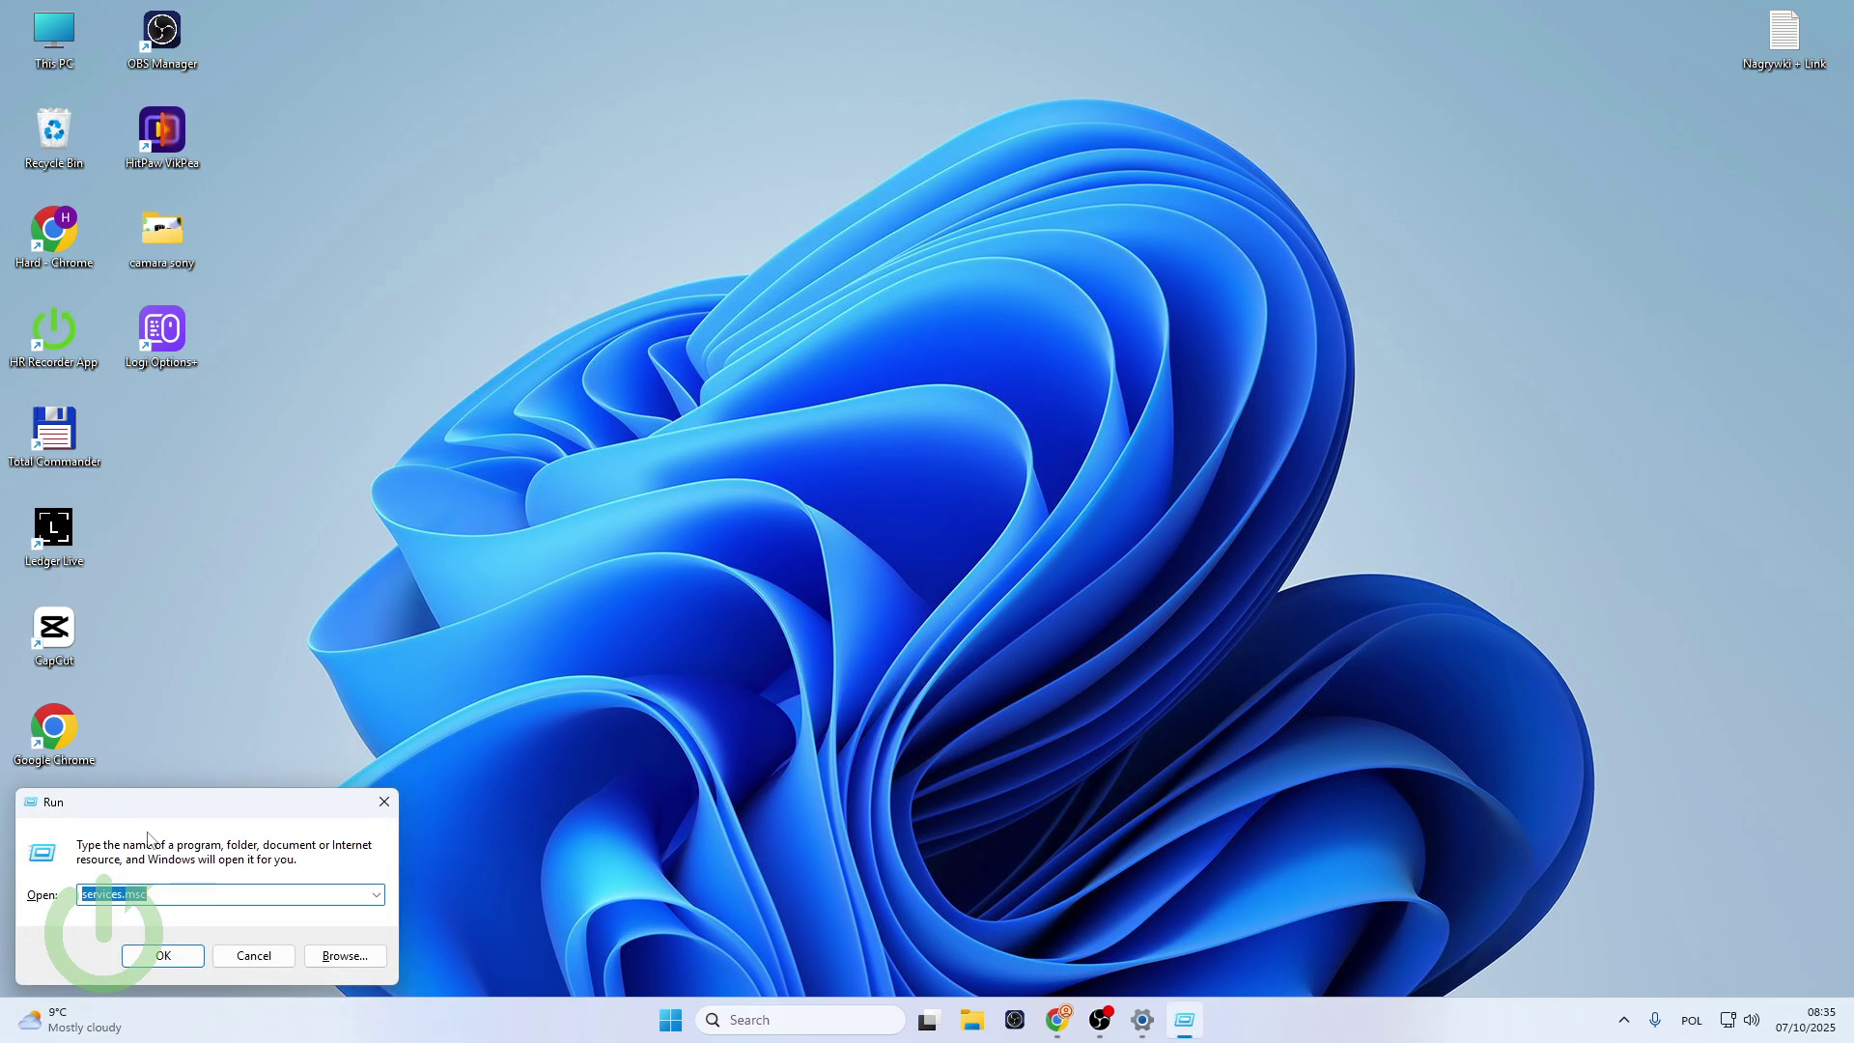
mouse_move(159, 801)
left_mouse_down()
mouse_move(624, 310)
mouse_move(645, 350)
left_mouse_up()
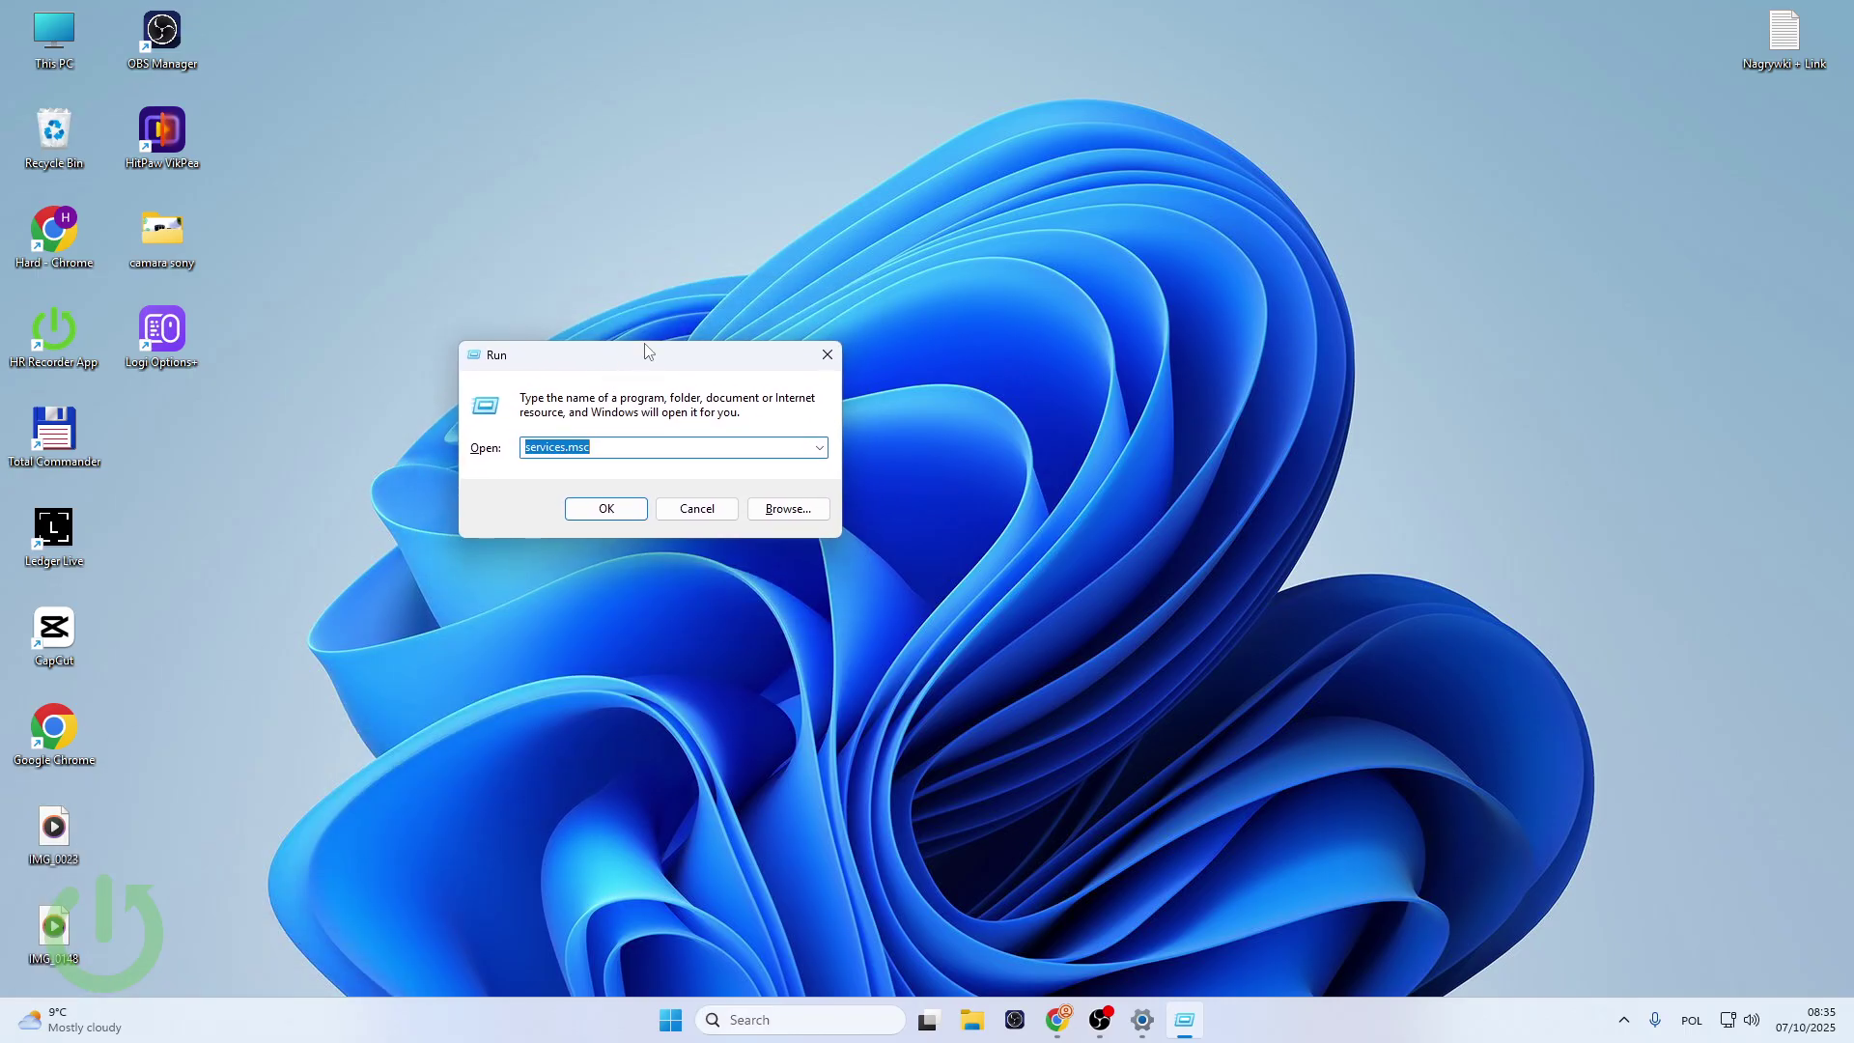
left_click(530, 448)
- Launch Services and stop Windows Search from its right-click menu
left_click(628, 504)
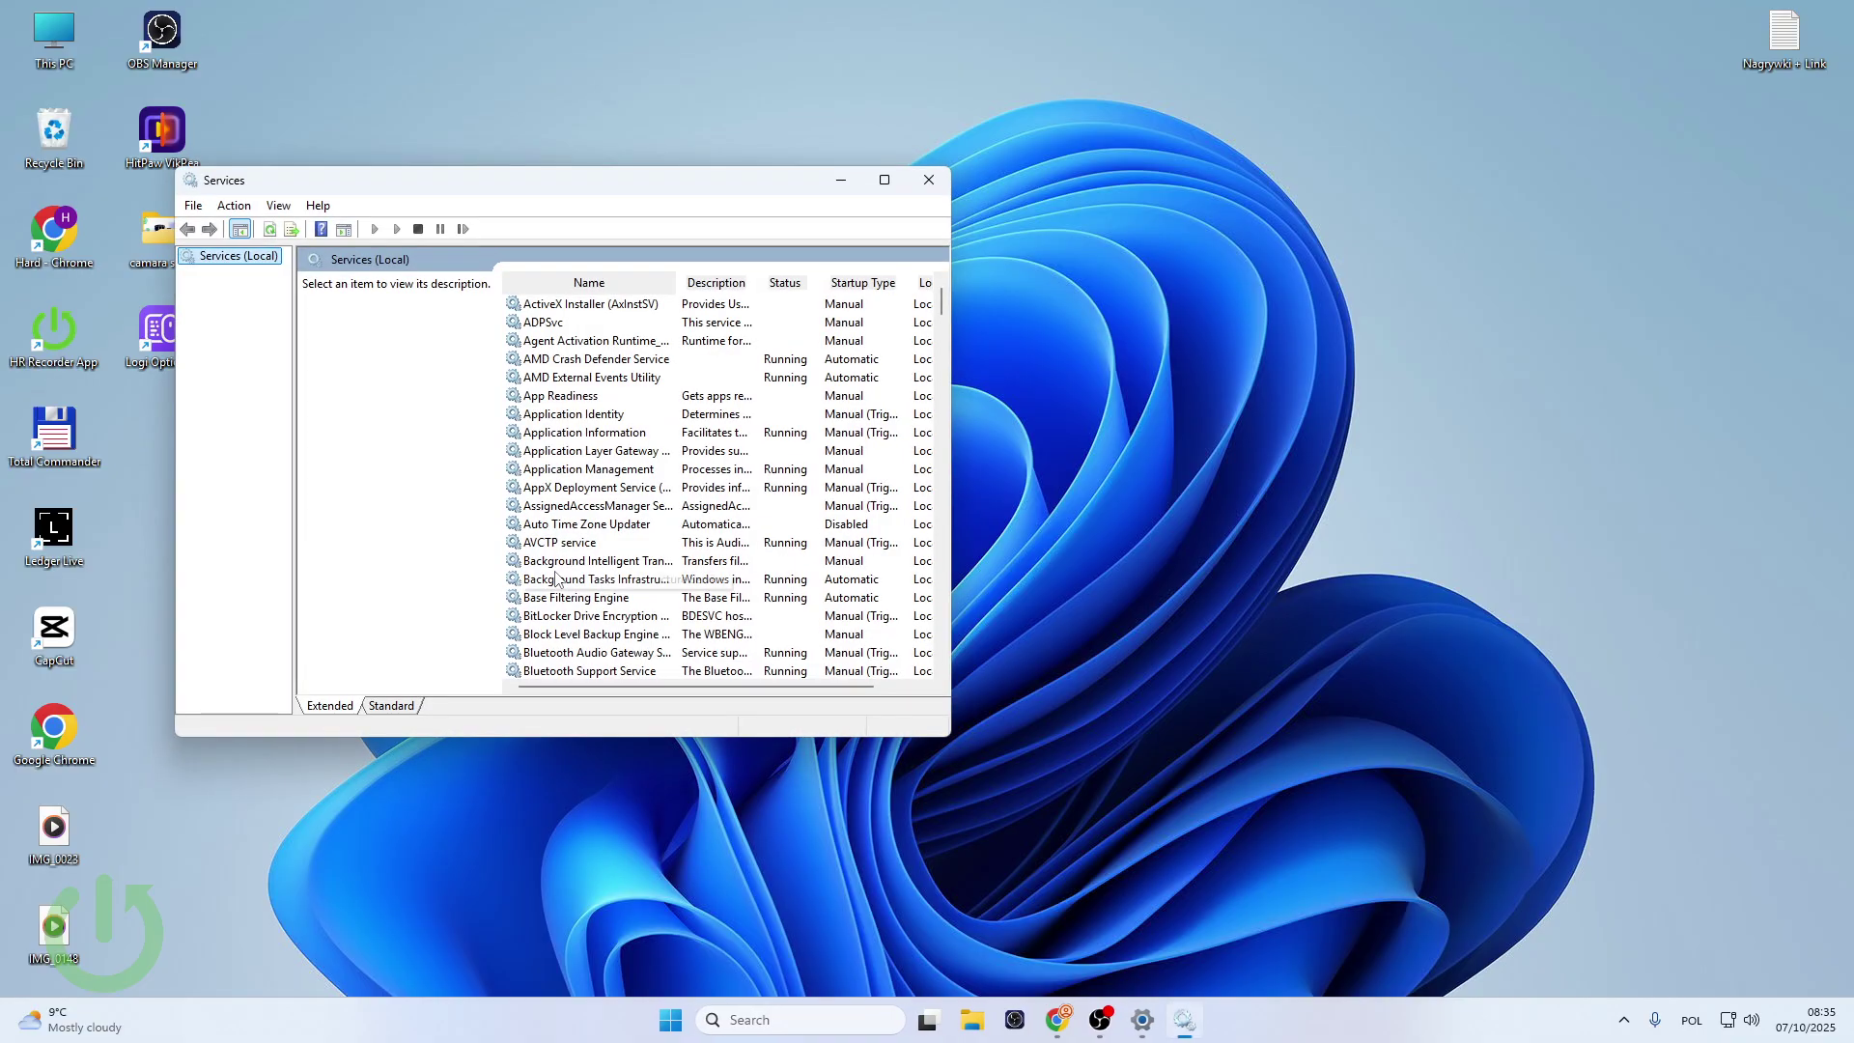
key("alt")
scroll(890, 471, "down", 1)
scroll(904, 463, "down", 5)
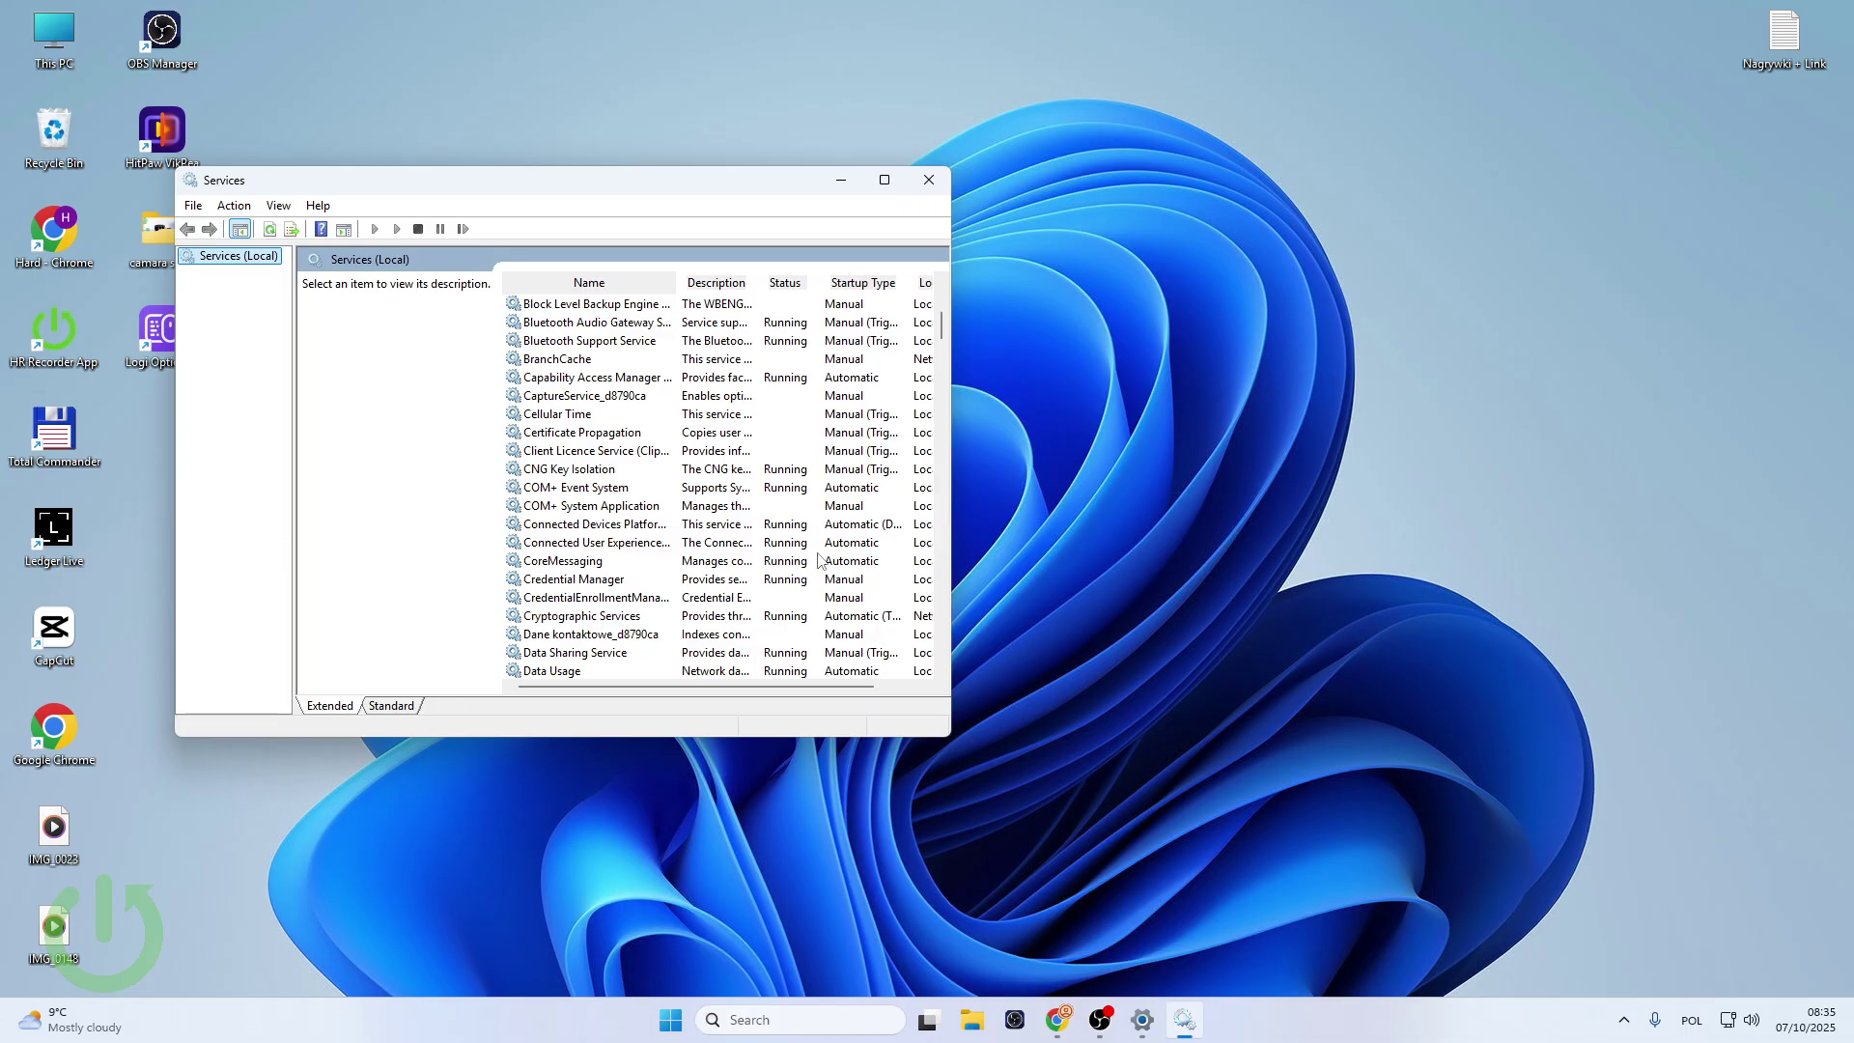
scroll(646, 497, "down", 6)
scroll(647, 497, "down", 6)
scroll(646, 498, "down", 6)
scroll(646, 497, "down", 6)
scroll(649, 497, "down", 6)
scroll(655, 492, "down", 6)
scroll(662, 489, "down", 6)
scroll(662, 490, "down", 1)
scroll(594, 471, "up", 3)
scroll(570, 464, "down", 3)
scroll(569, 460, "down", 4)
scroll(568, 460, "down", 3)
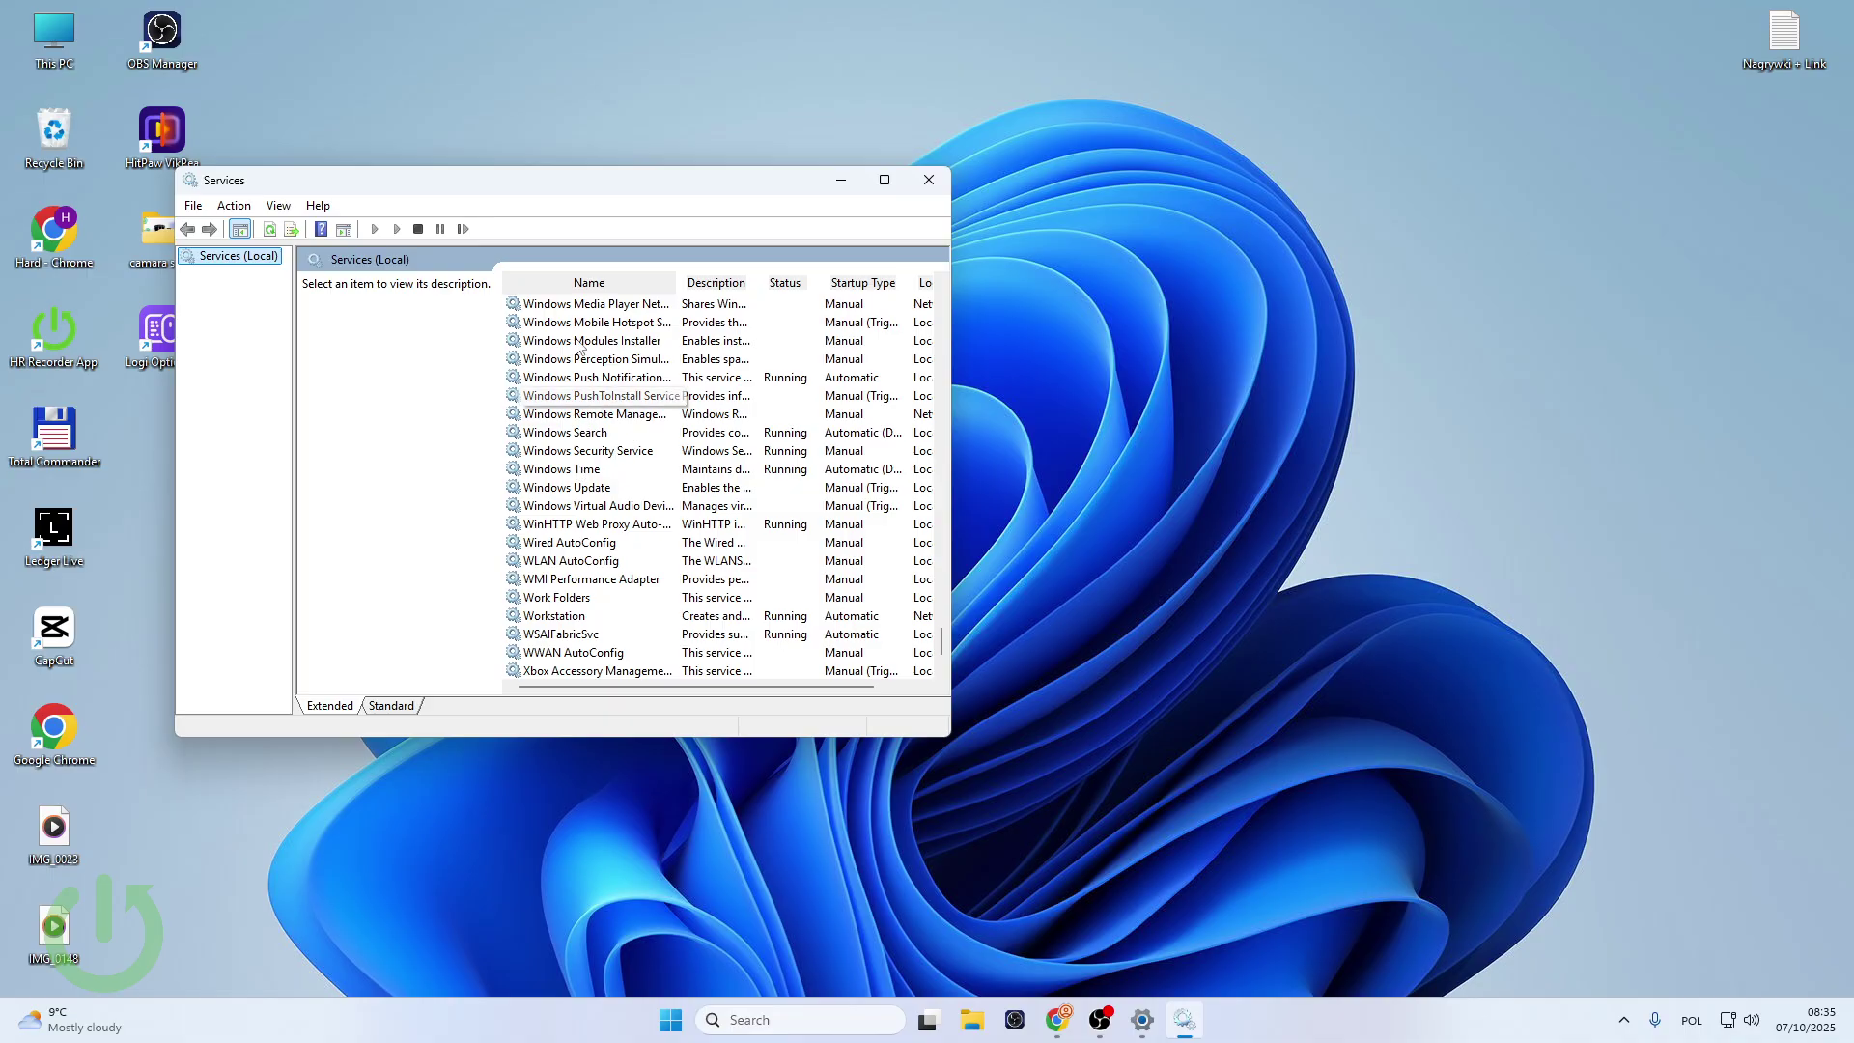
left_click(613, 432)
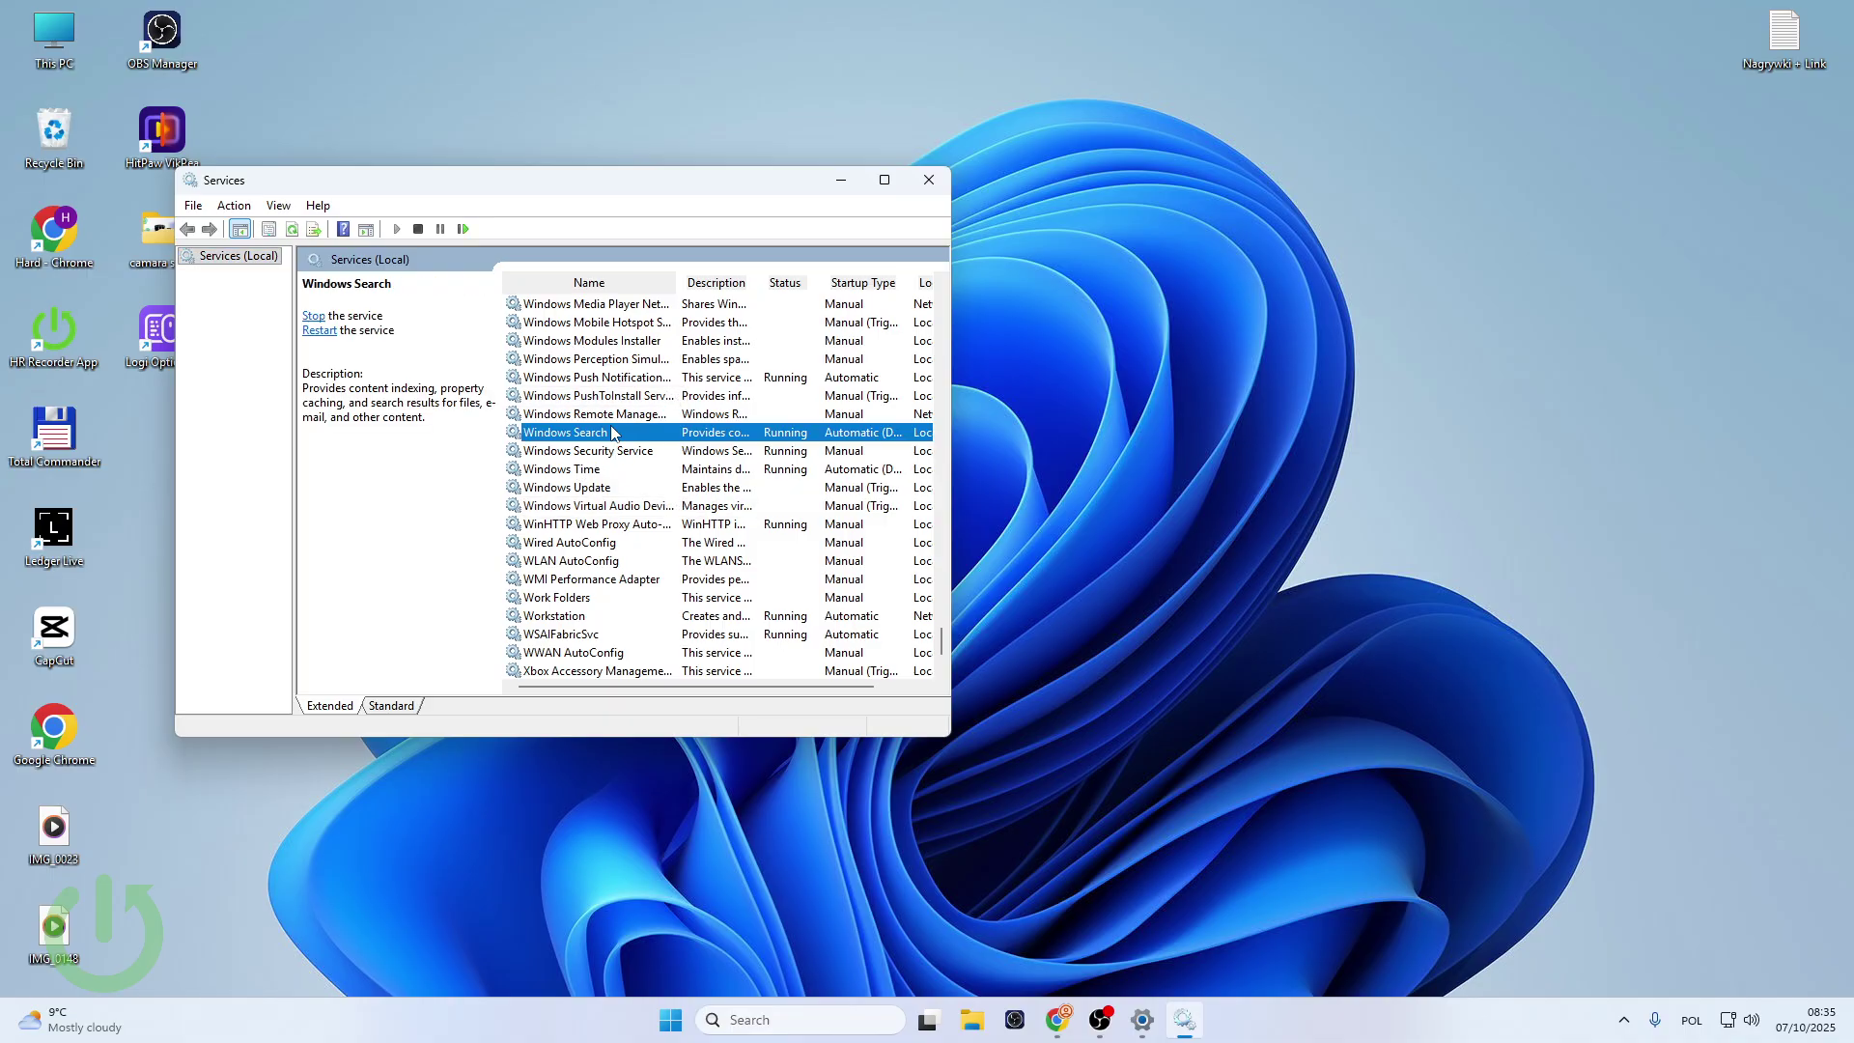
right_click(623, 436)
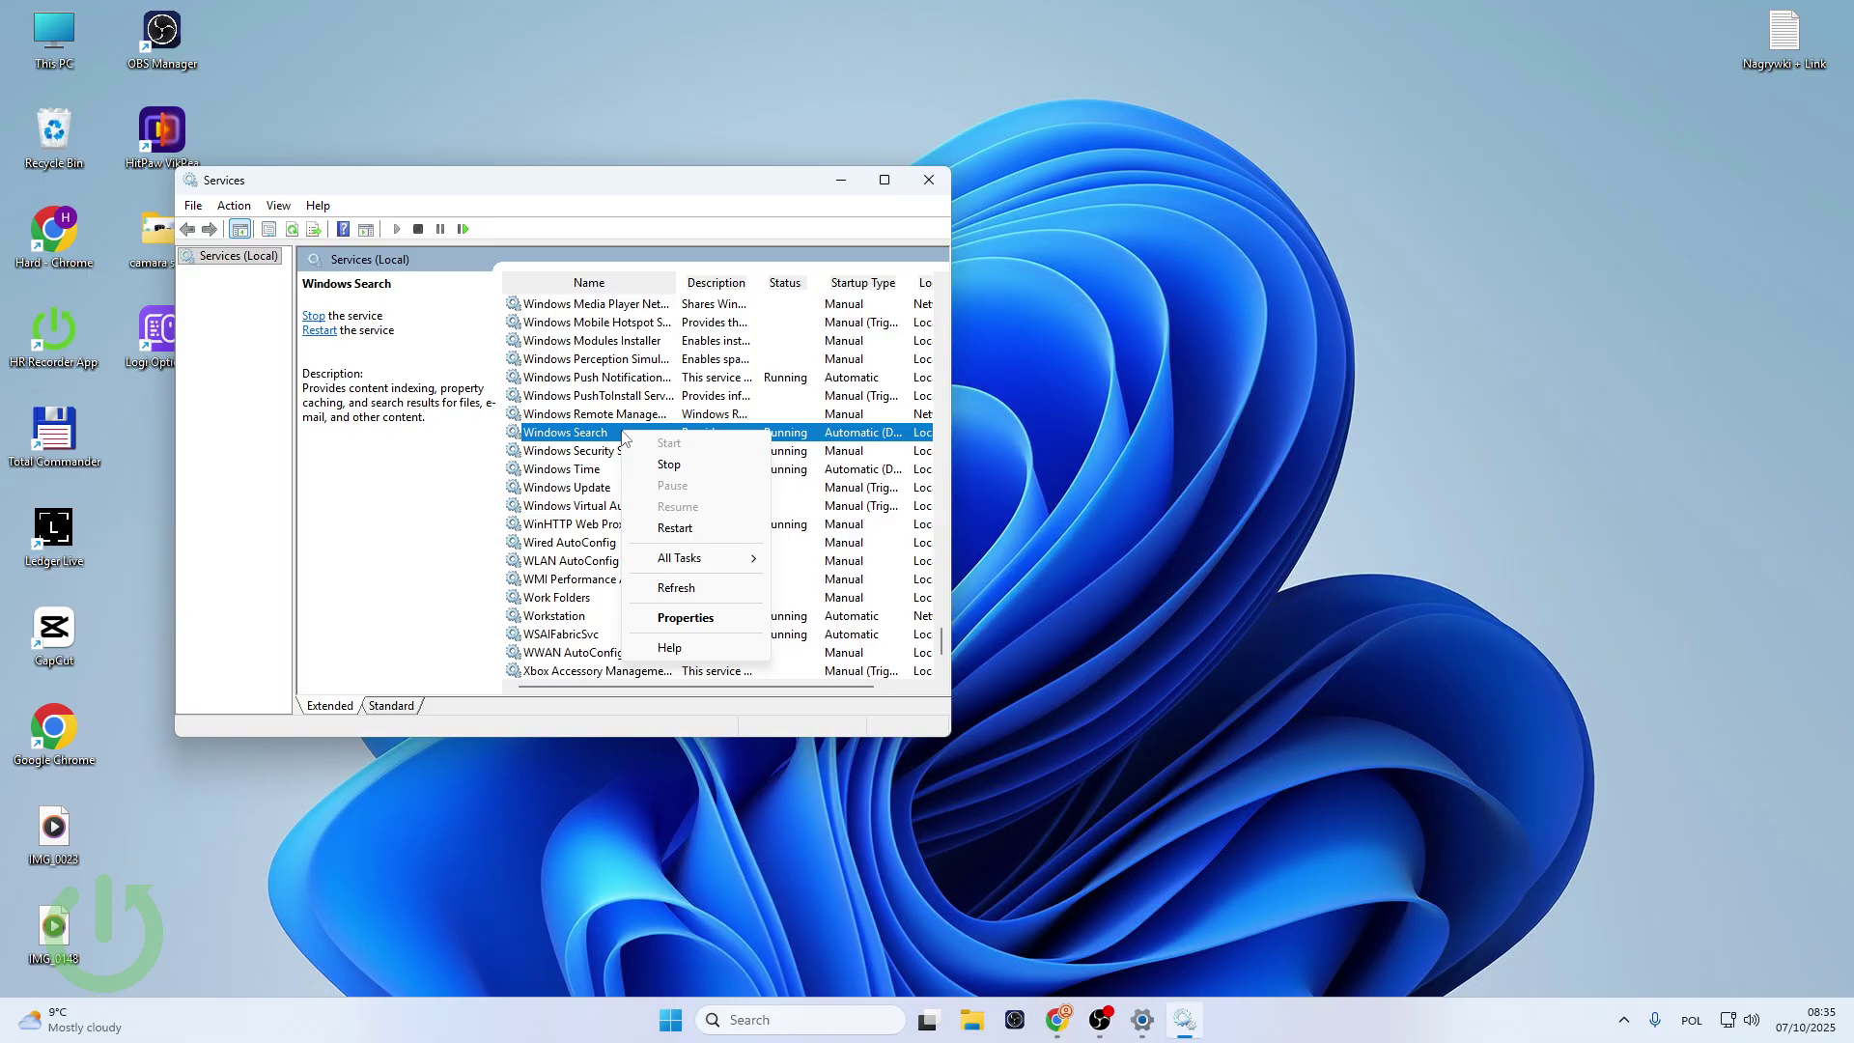
left_click(735, 466)
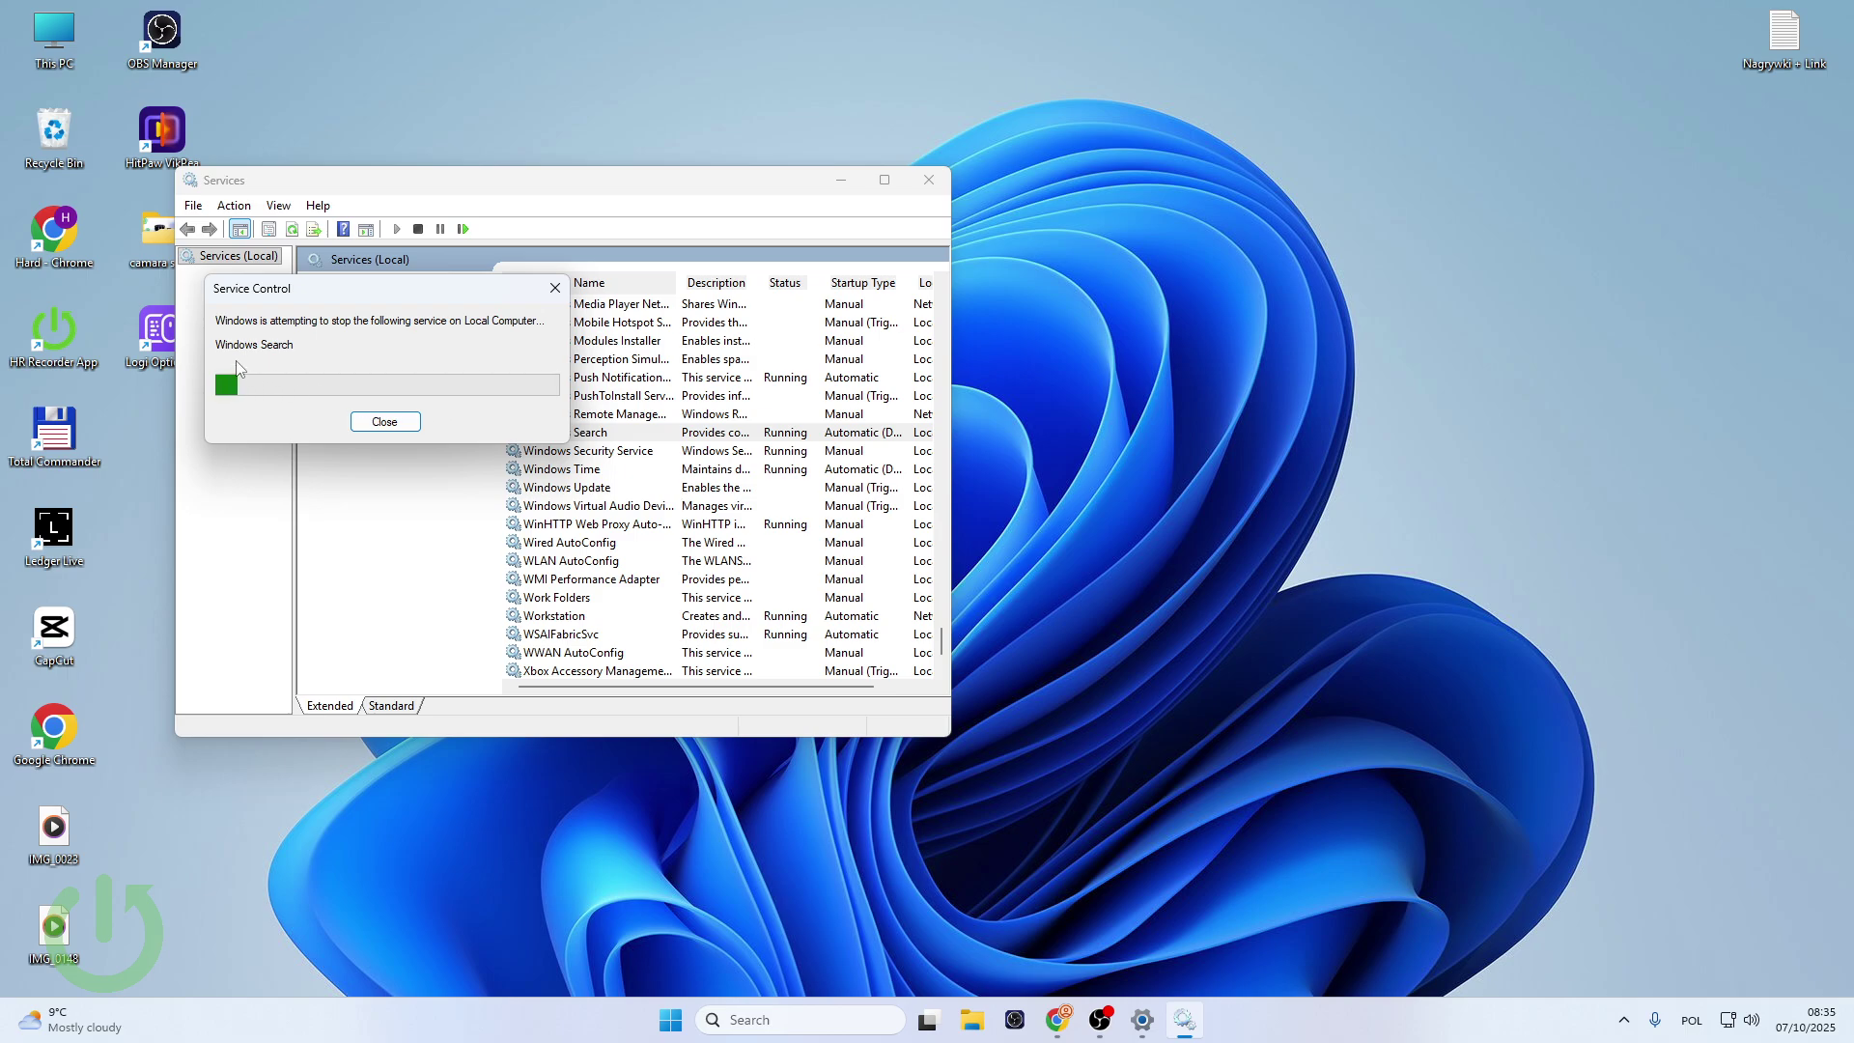
left_click(670, 1019)
type("astadsfasdf")
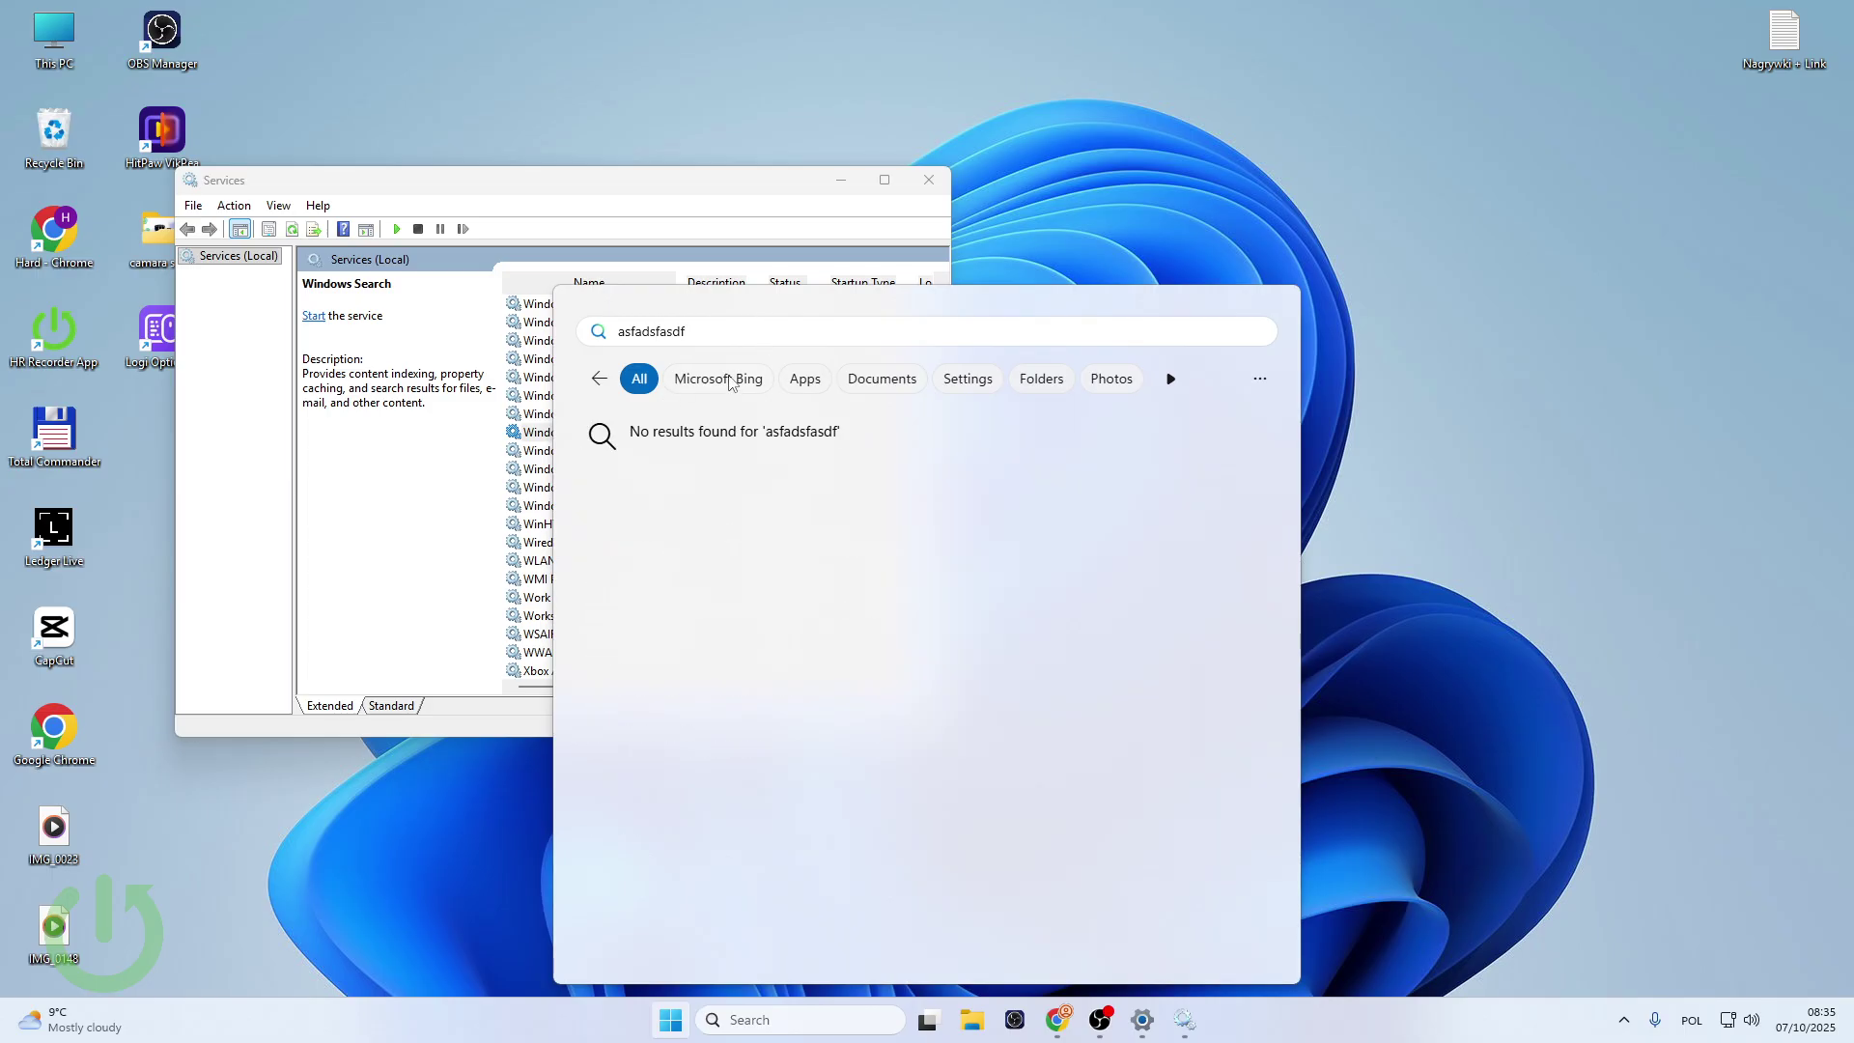
key("ctrl+a")
type("obs")
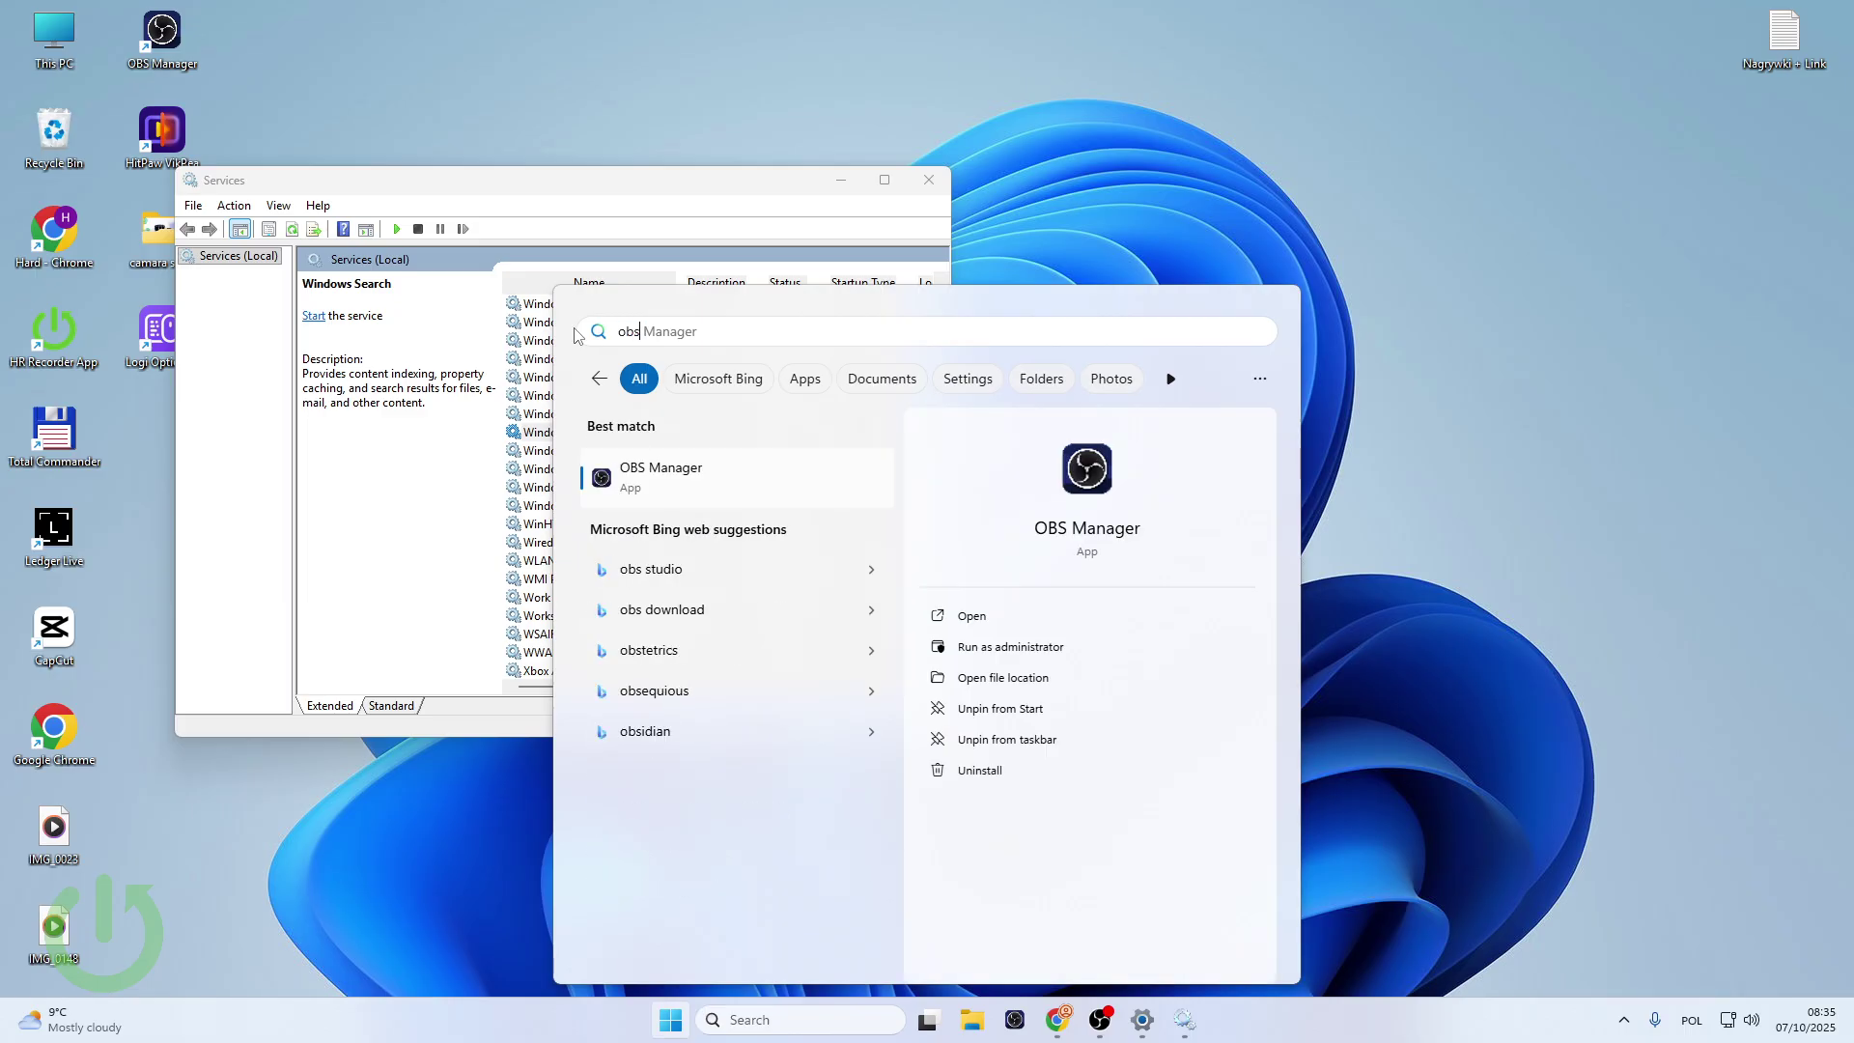
- Start Windows Search from its right-click menu, then close the Services console
left_click(711, 211)
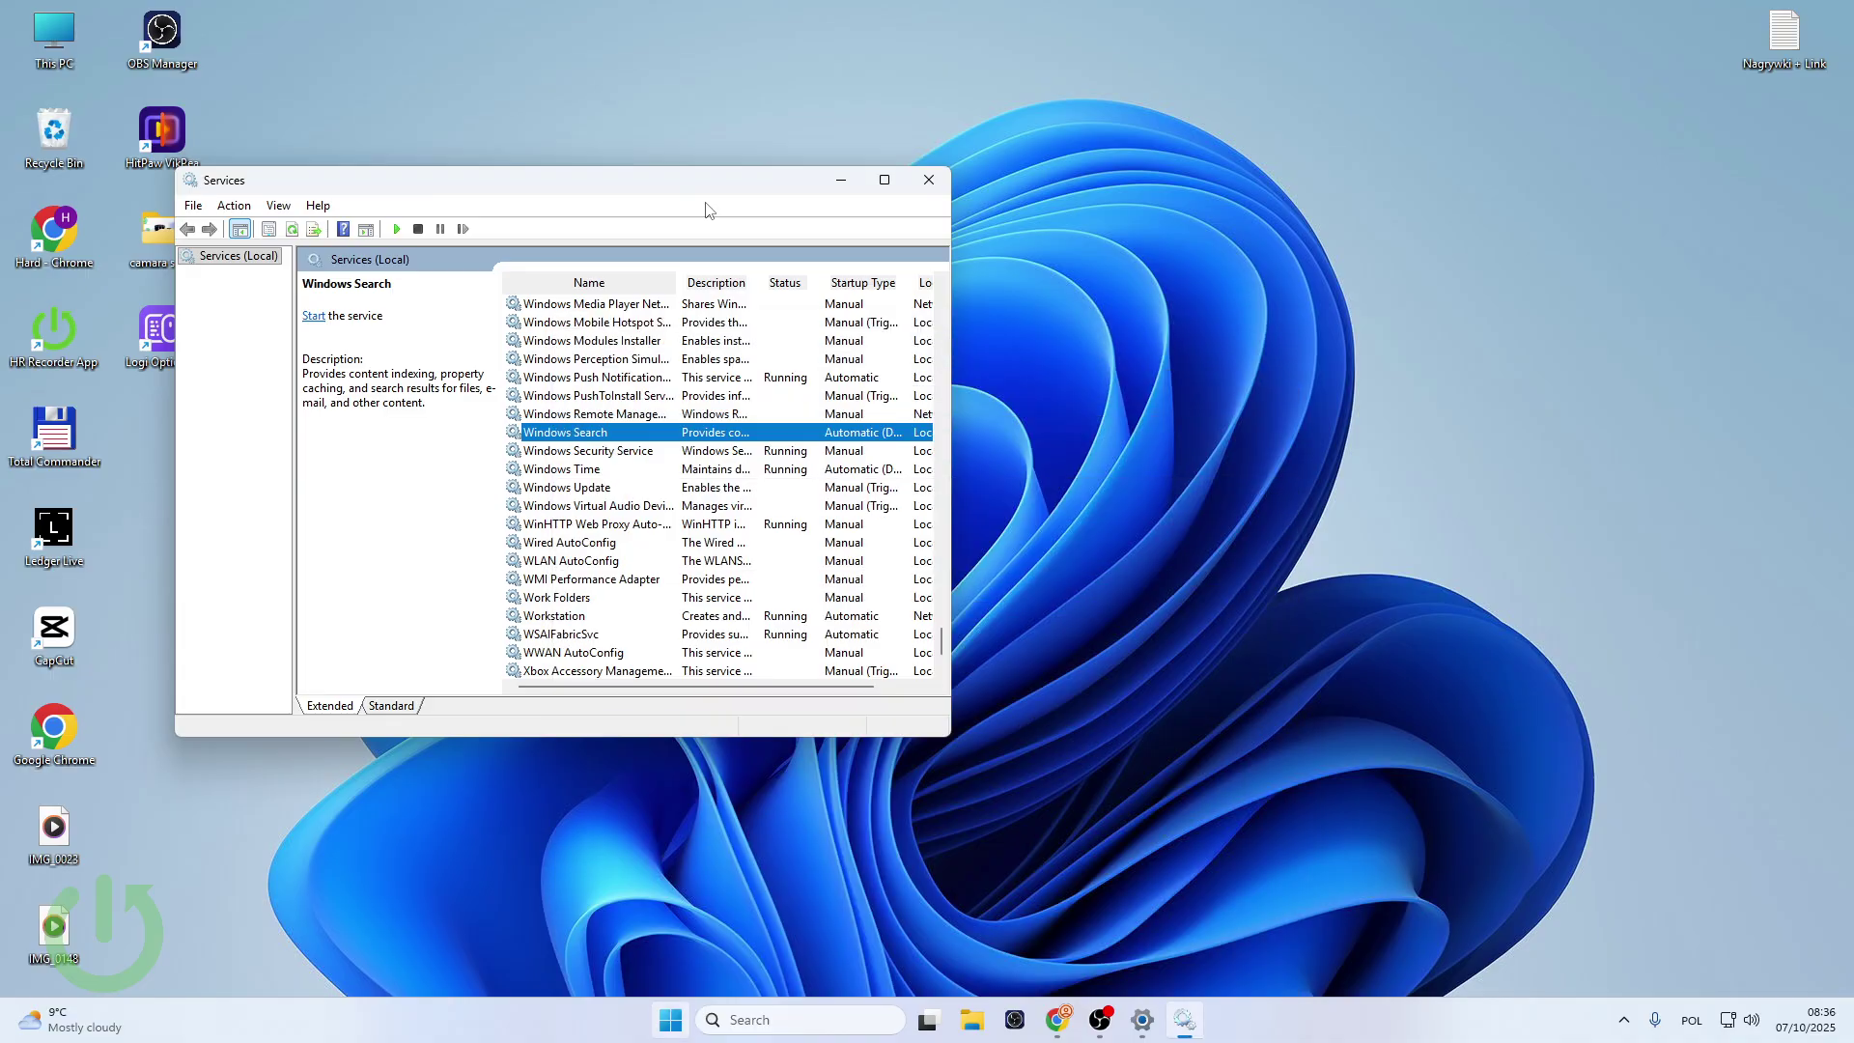
left_click(648, 450)
right_click(695, 432)
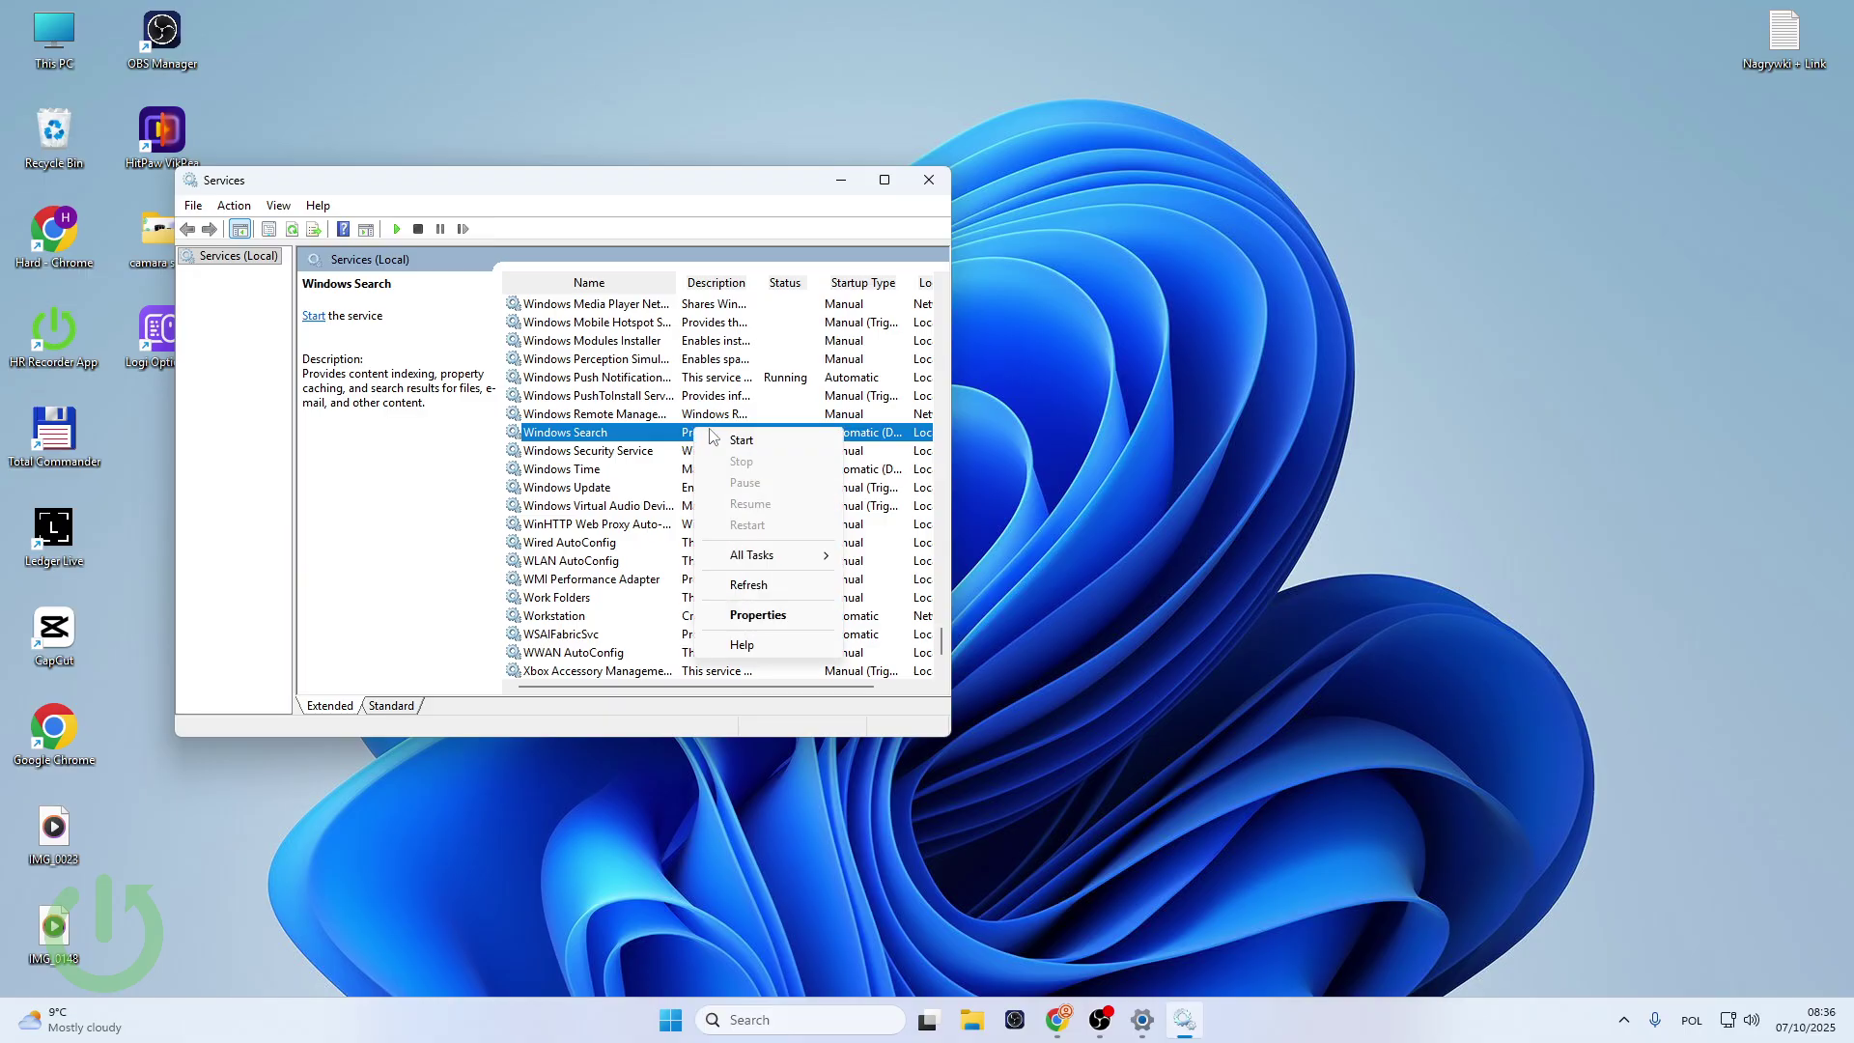
left_click(719, 441)
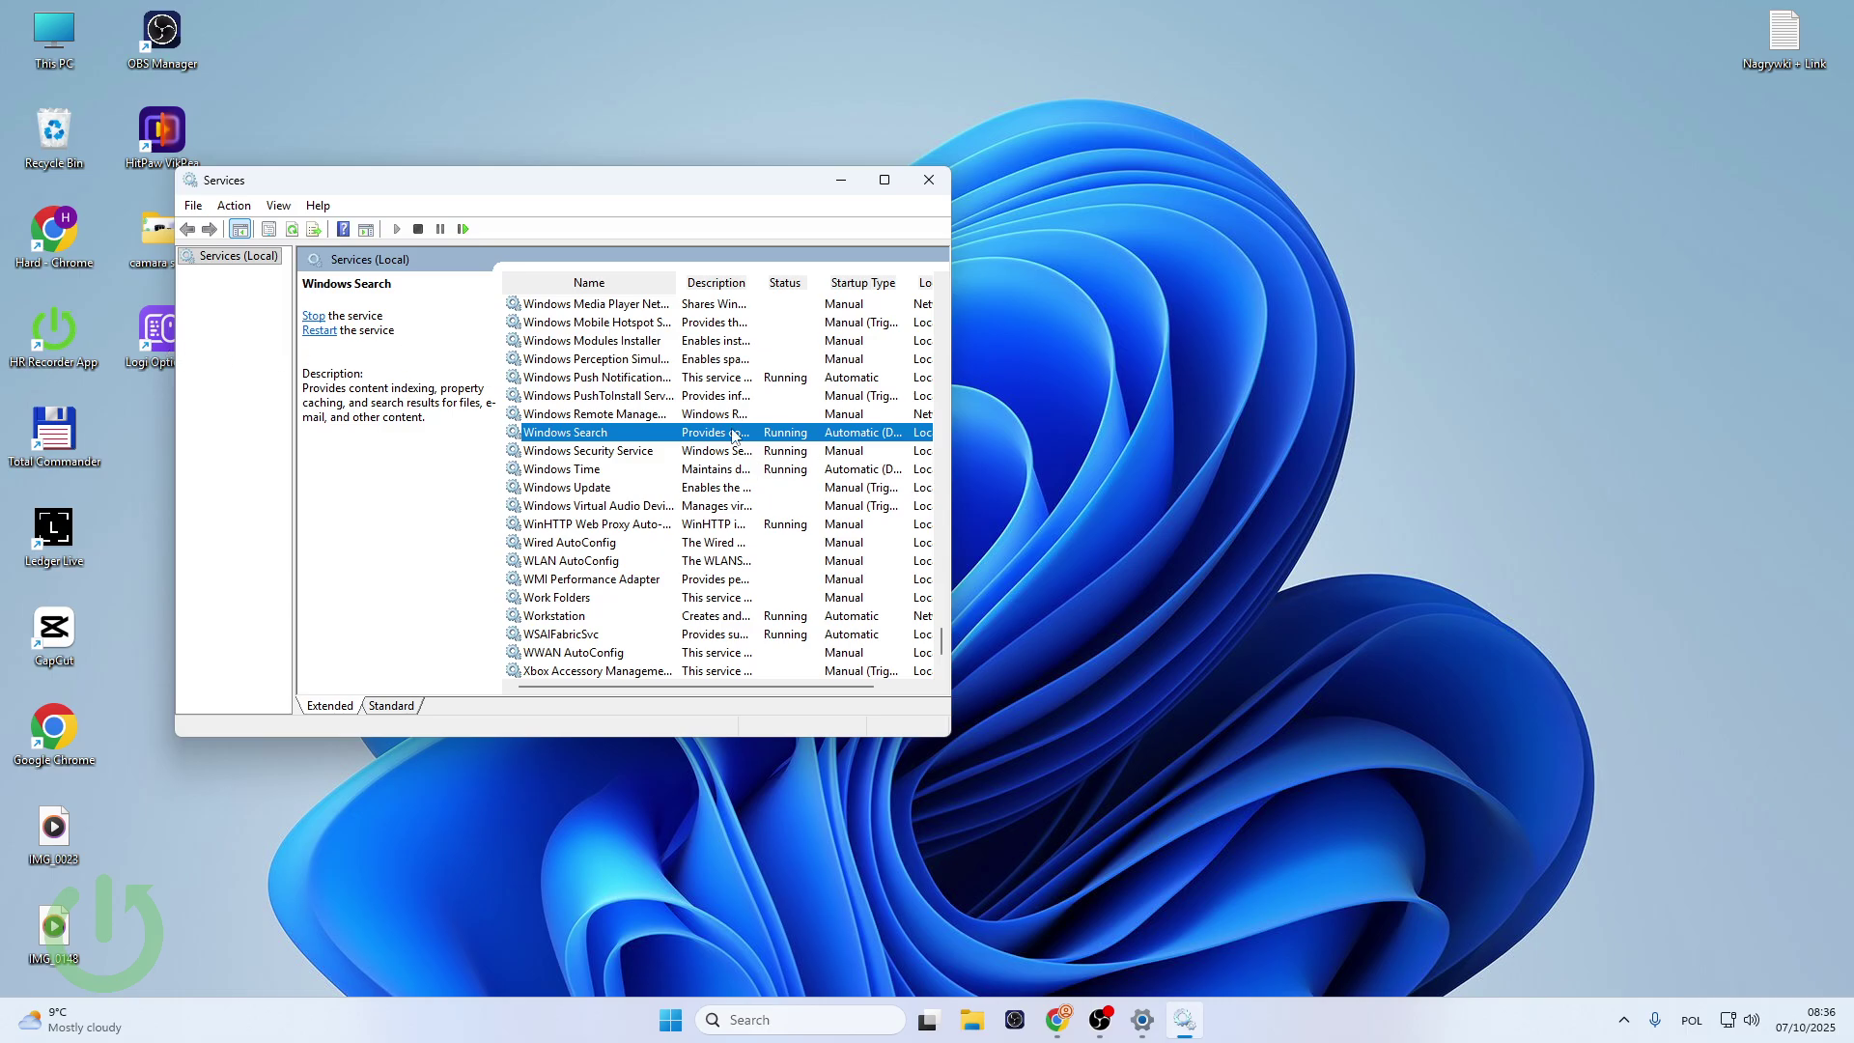
left_click(910, 172)
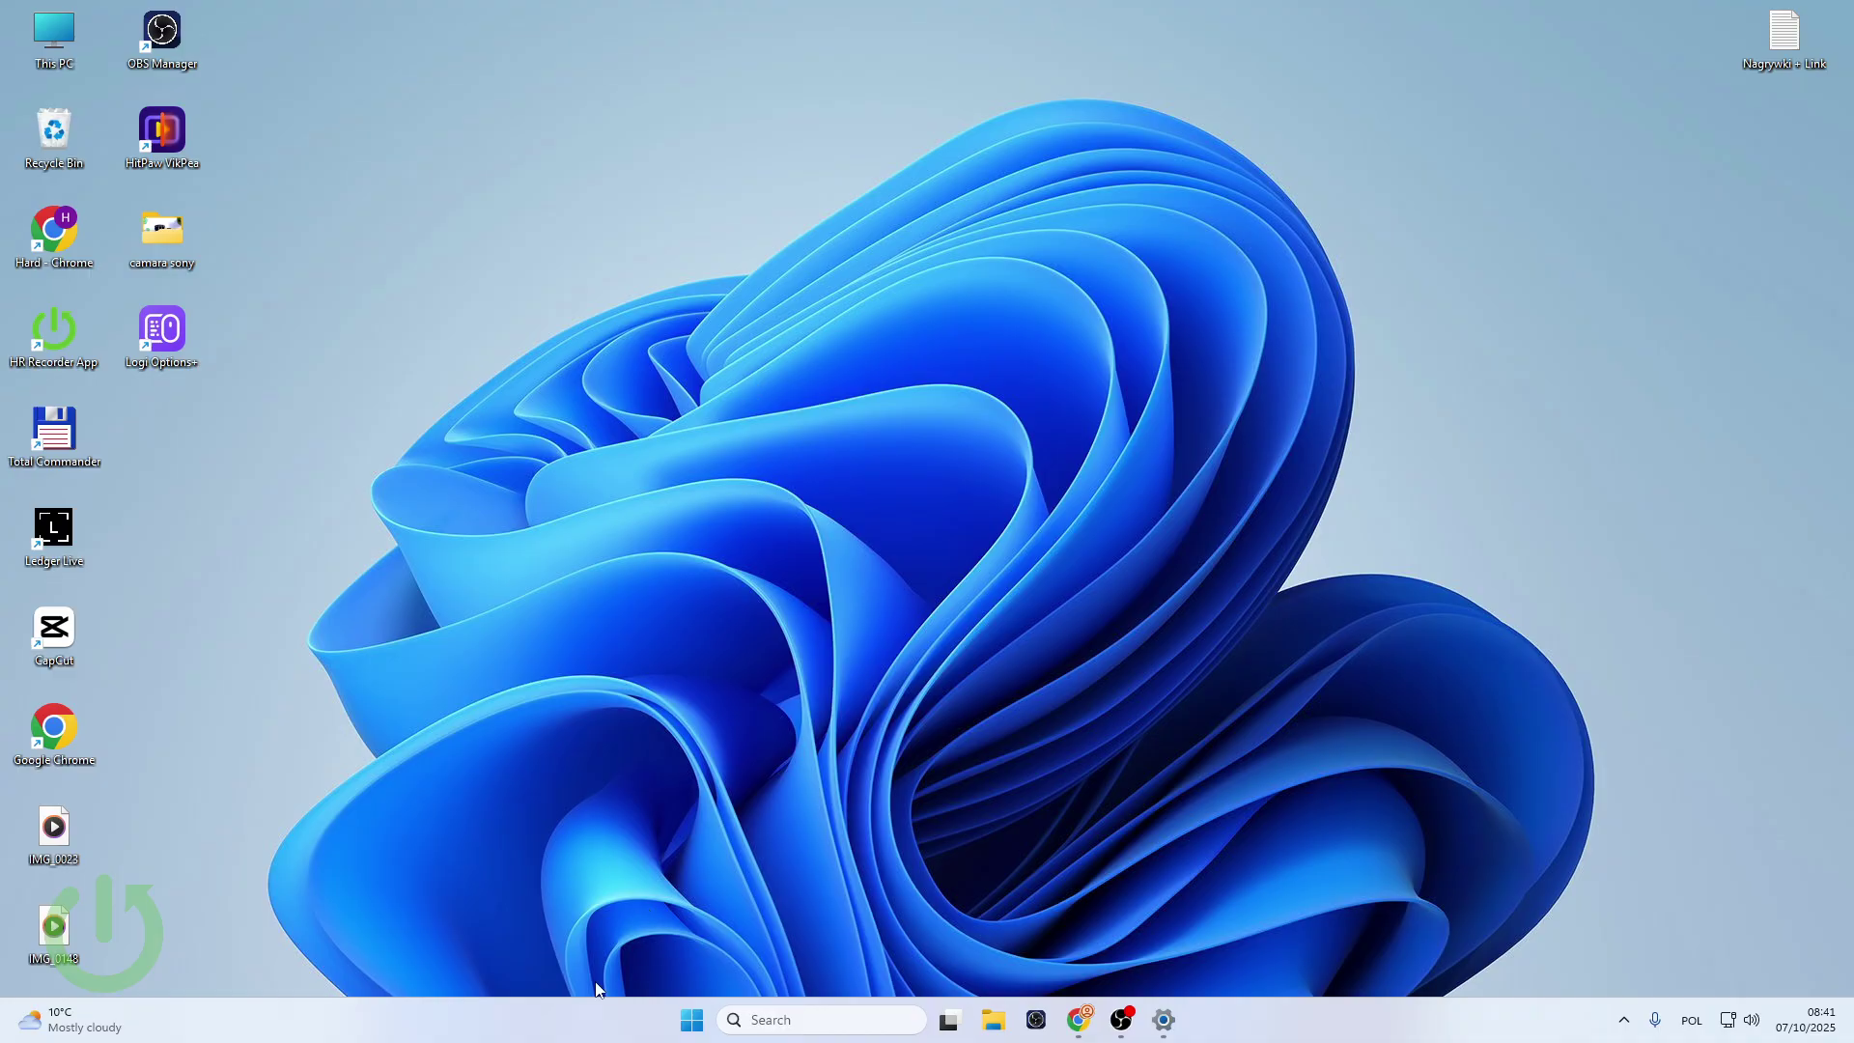
- Open and close the Start menu, then right-click Start for the Win+X menu
left_click(693, 1021)
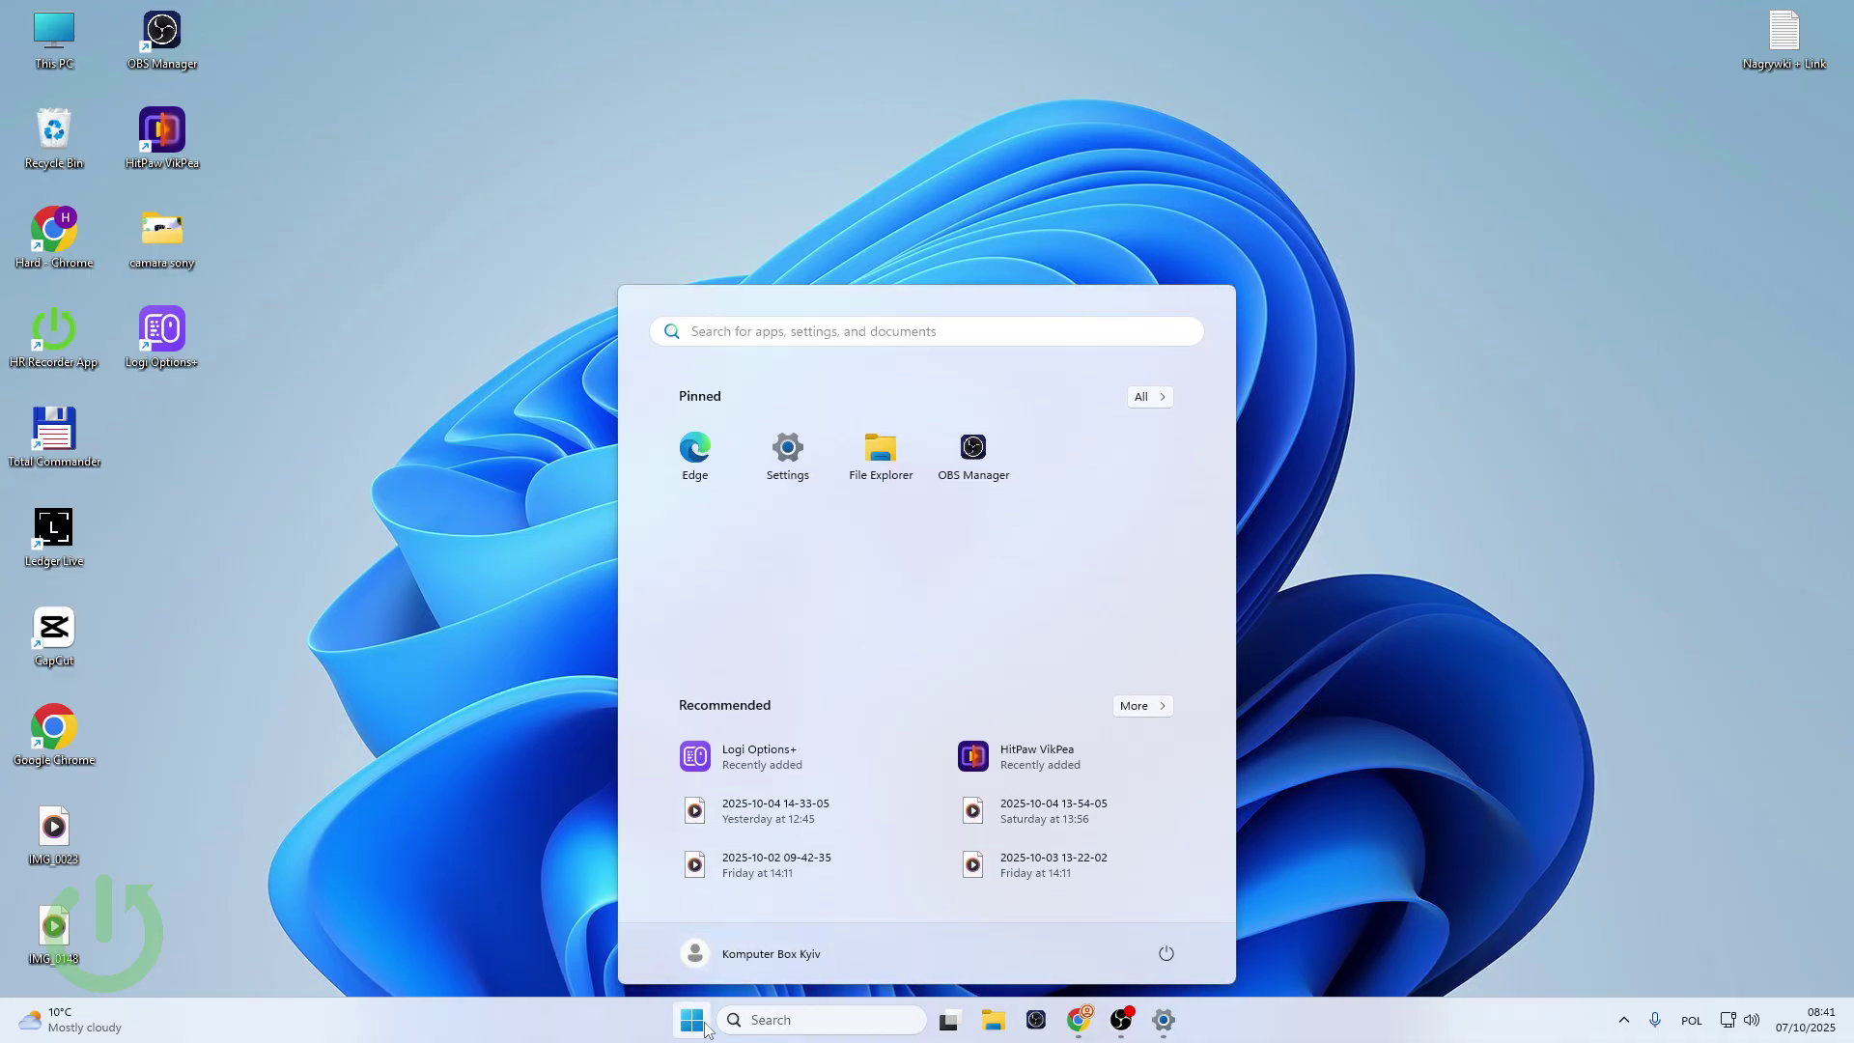
left_click(701, 1021)
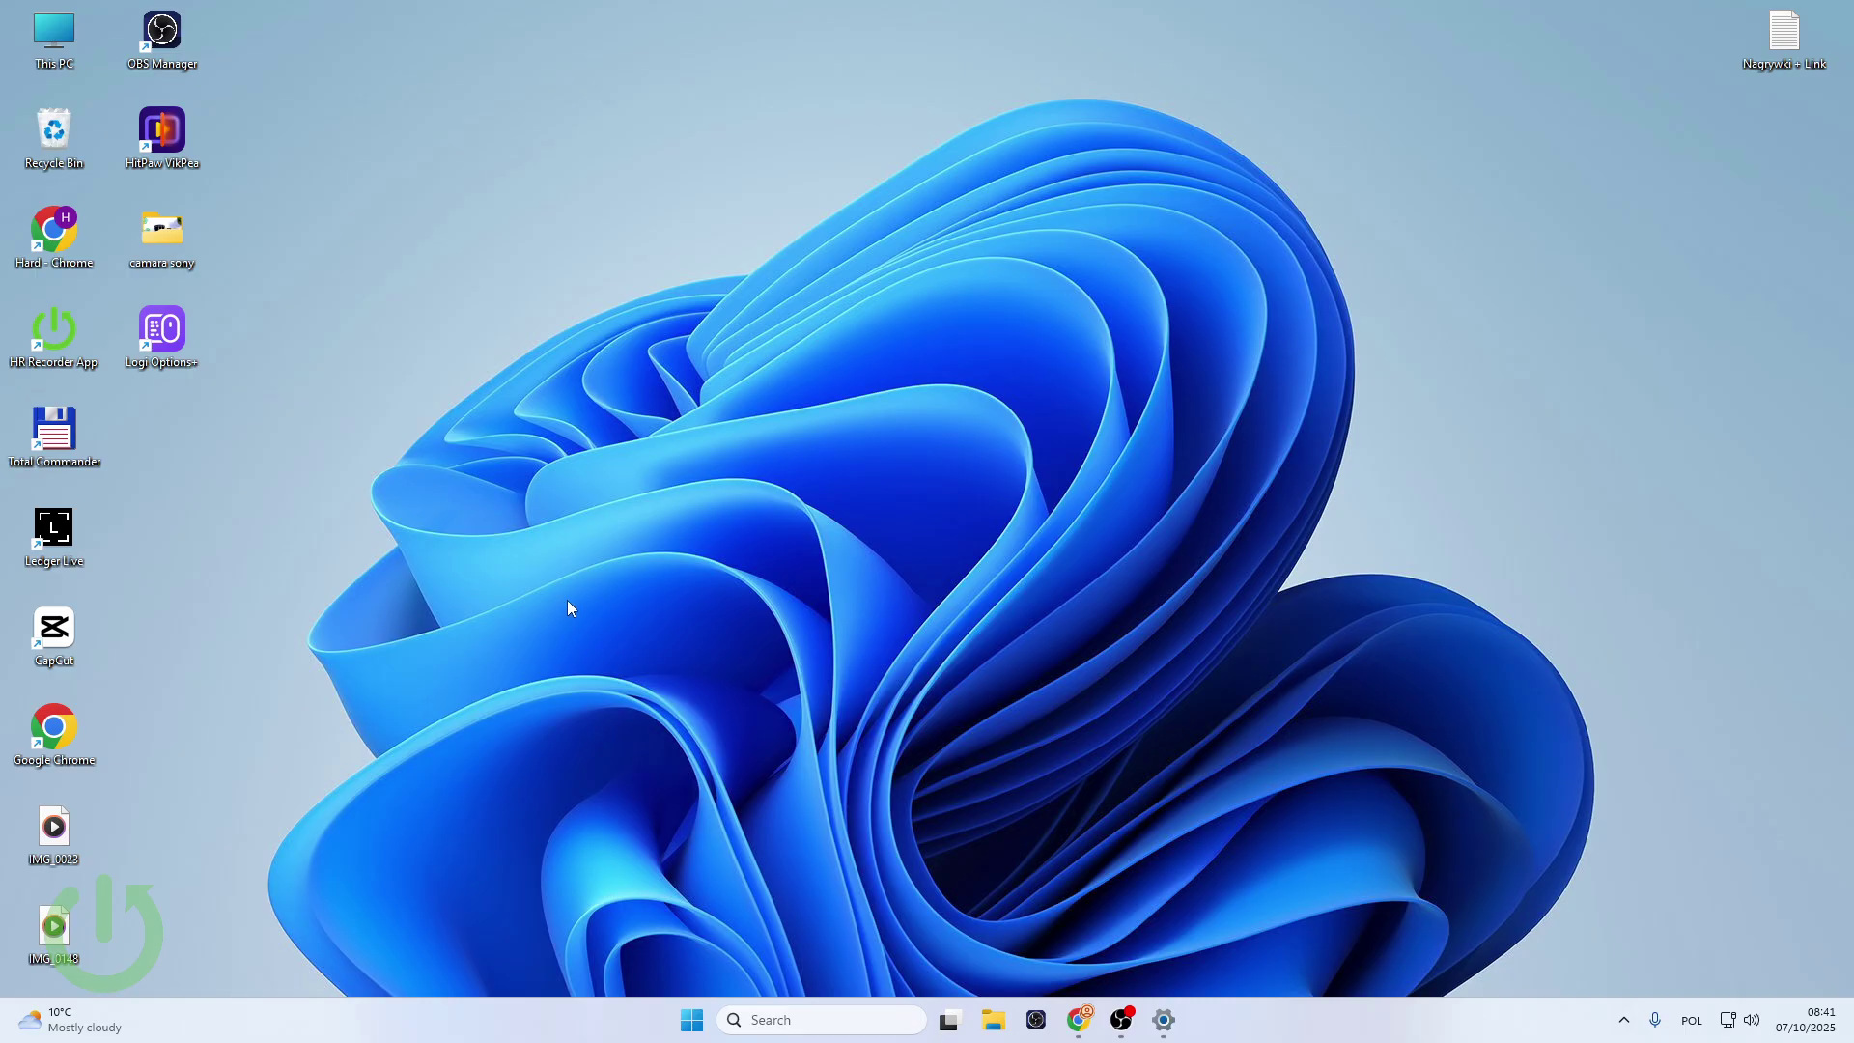
right_click(693, 1022)
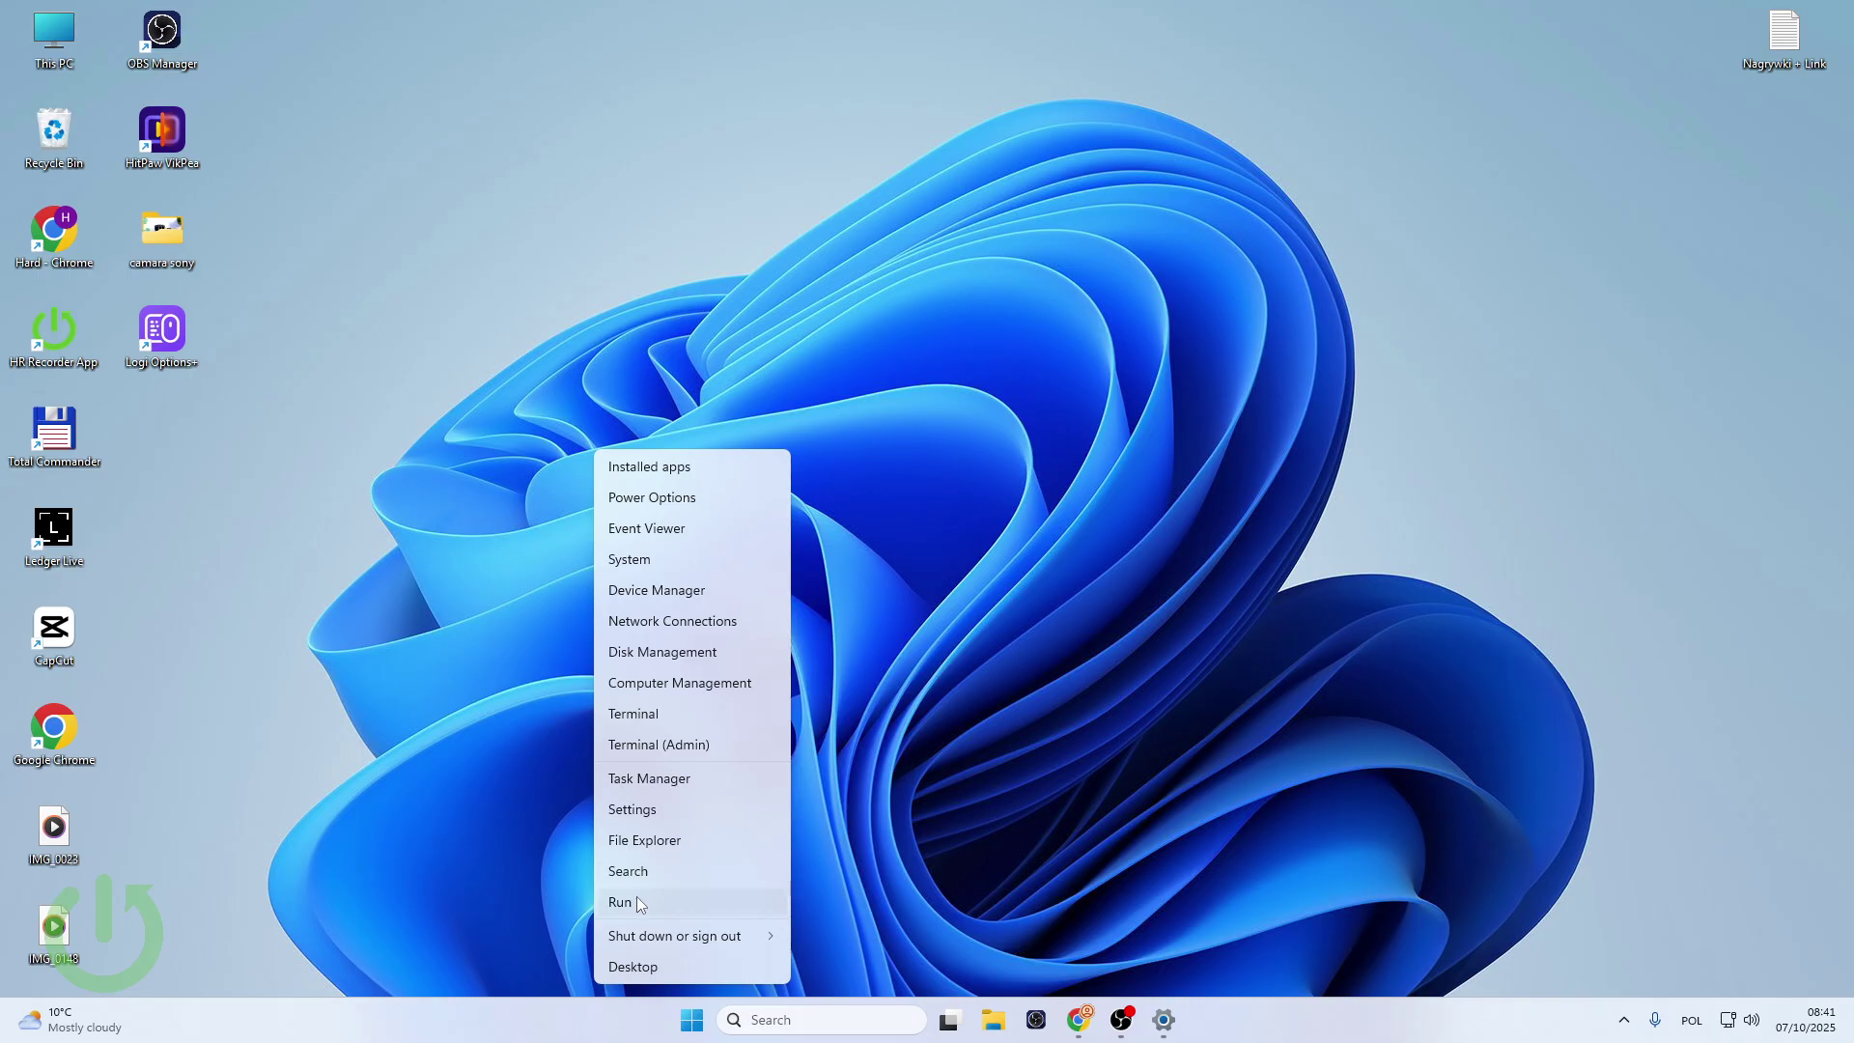
- Dismiss the Win+X menu and bring up Run with 'powershell' prefilled
left_click(465, 826)
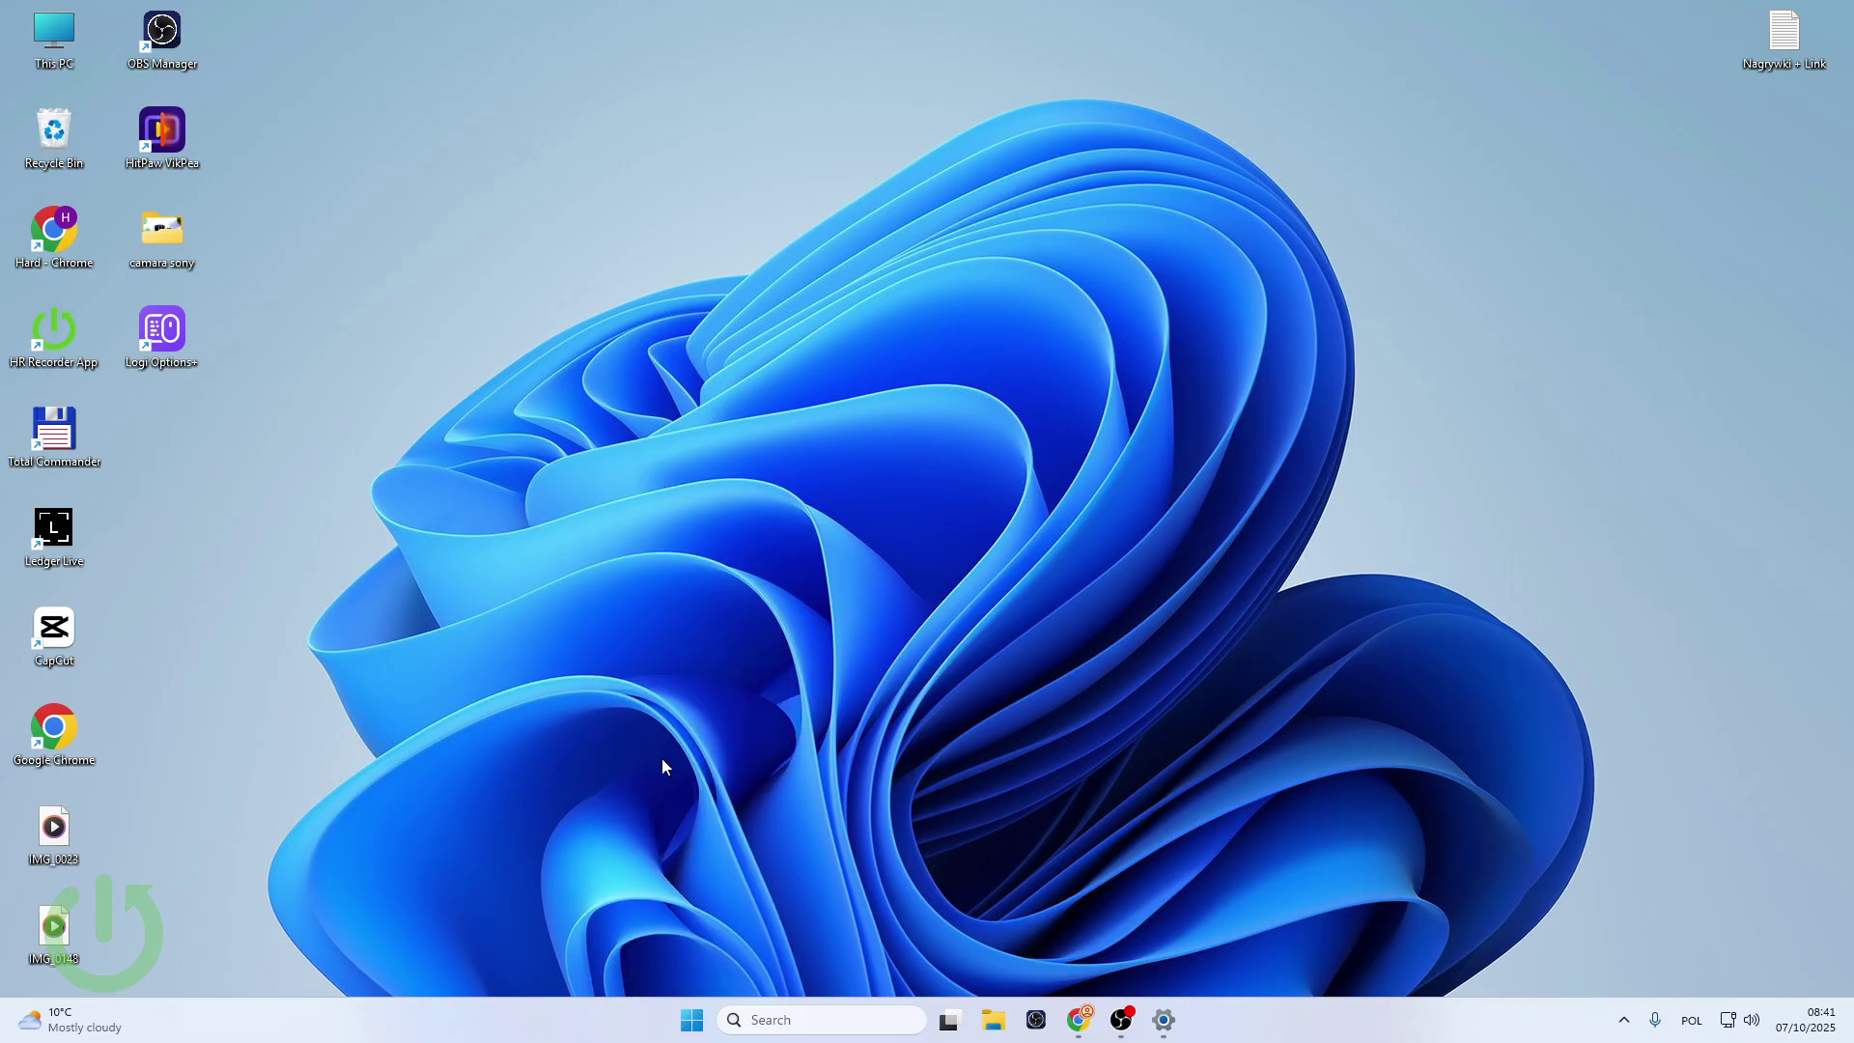
key("super")
key("super")
key("super+r")
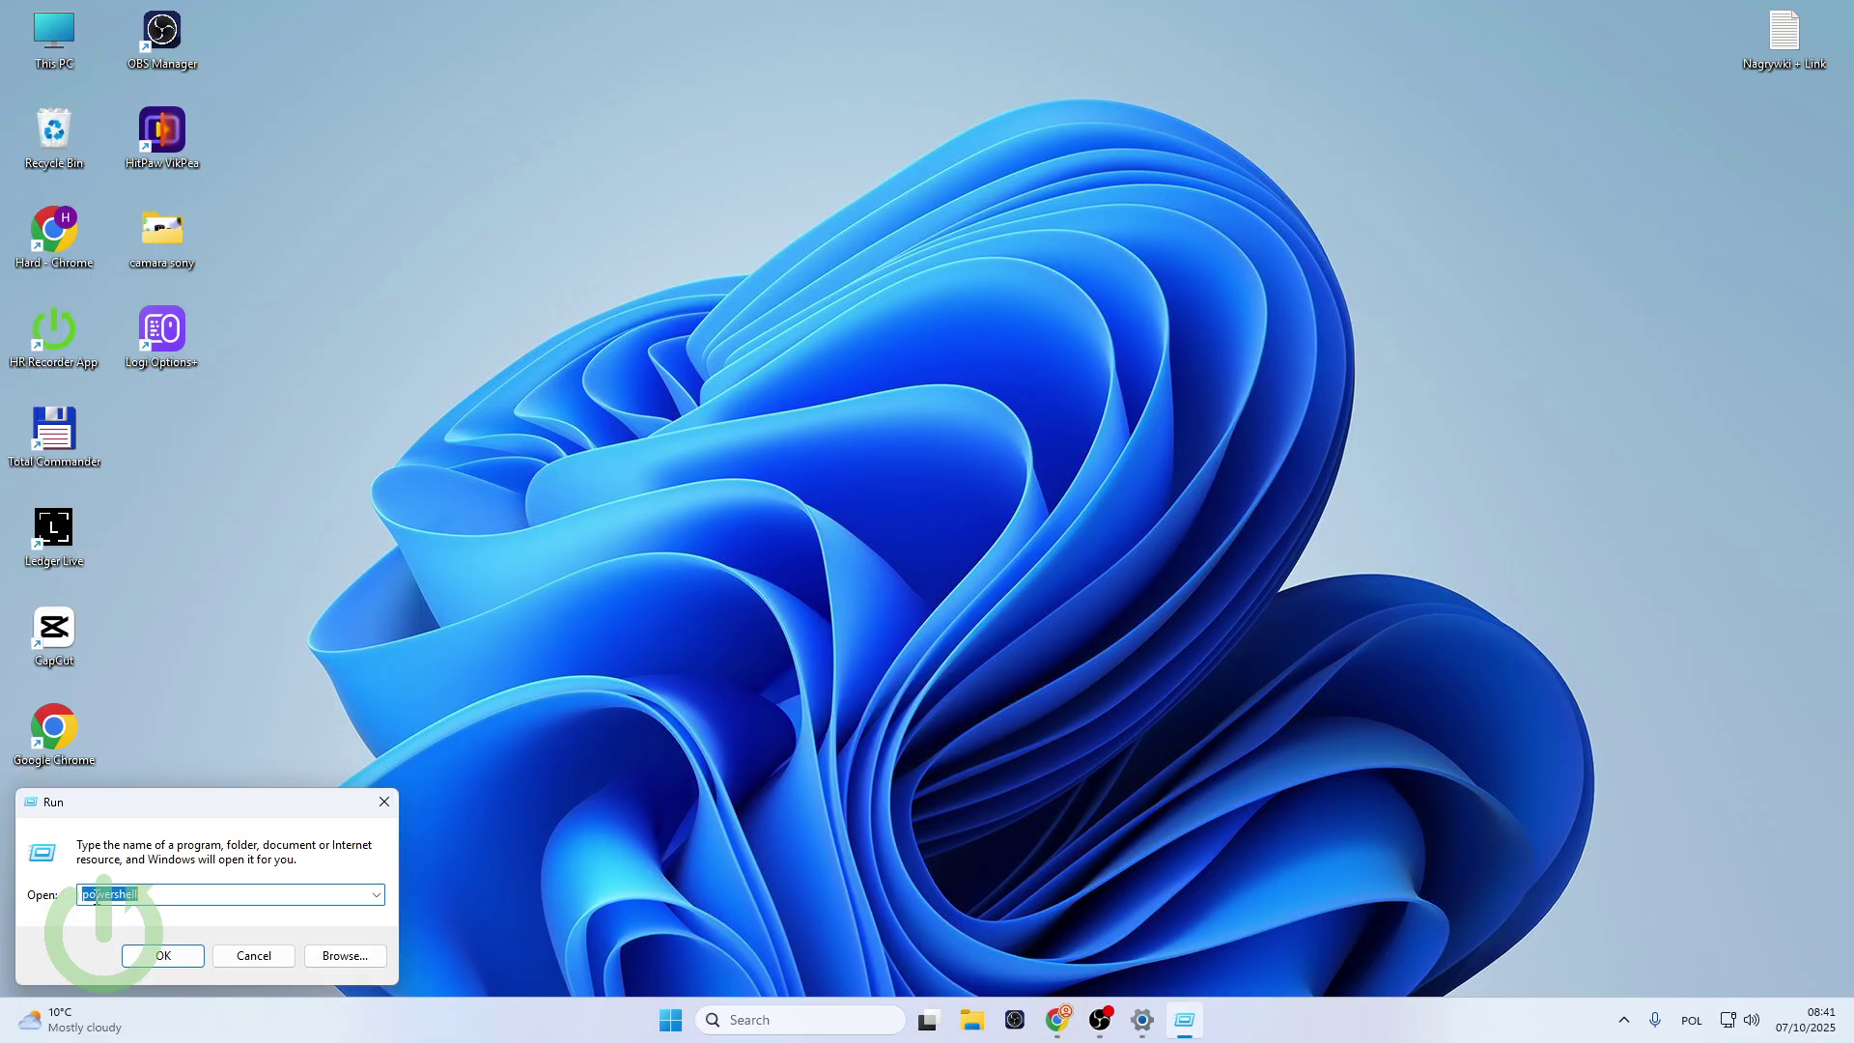
left_click(256, 901)
- Launch PowerShell as administrator and run Stop-Service -Name "WSearch"
key("ctrl+shift+Return")
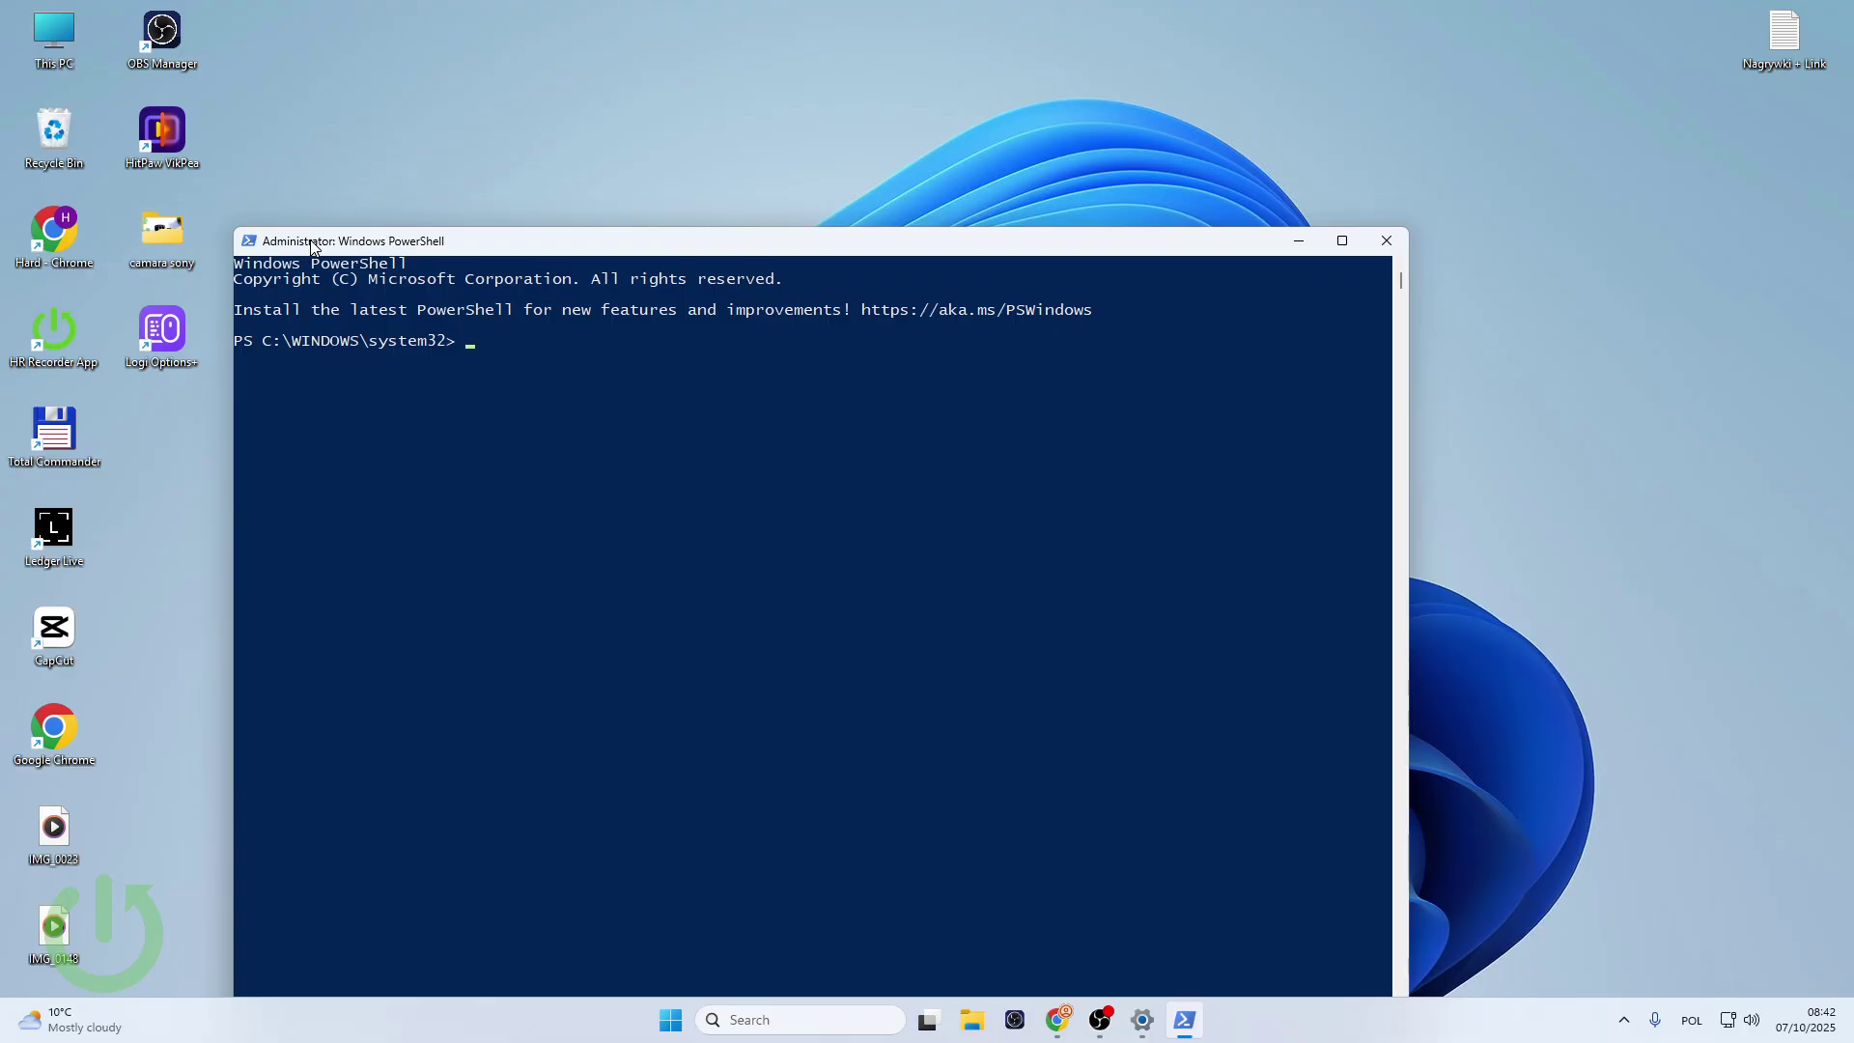
left_click_drag(310, 244, 310, 162)
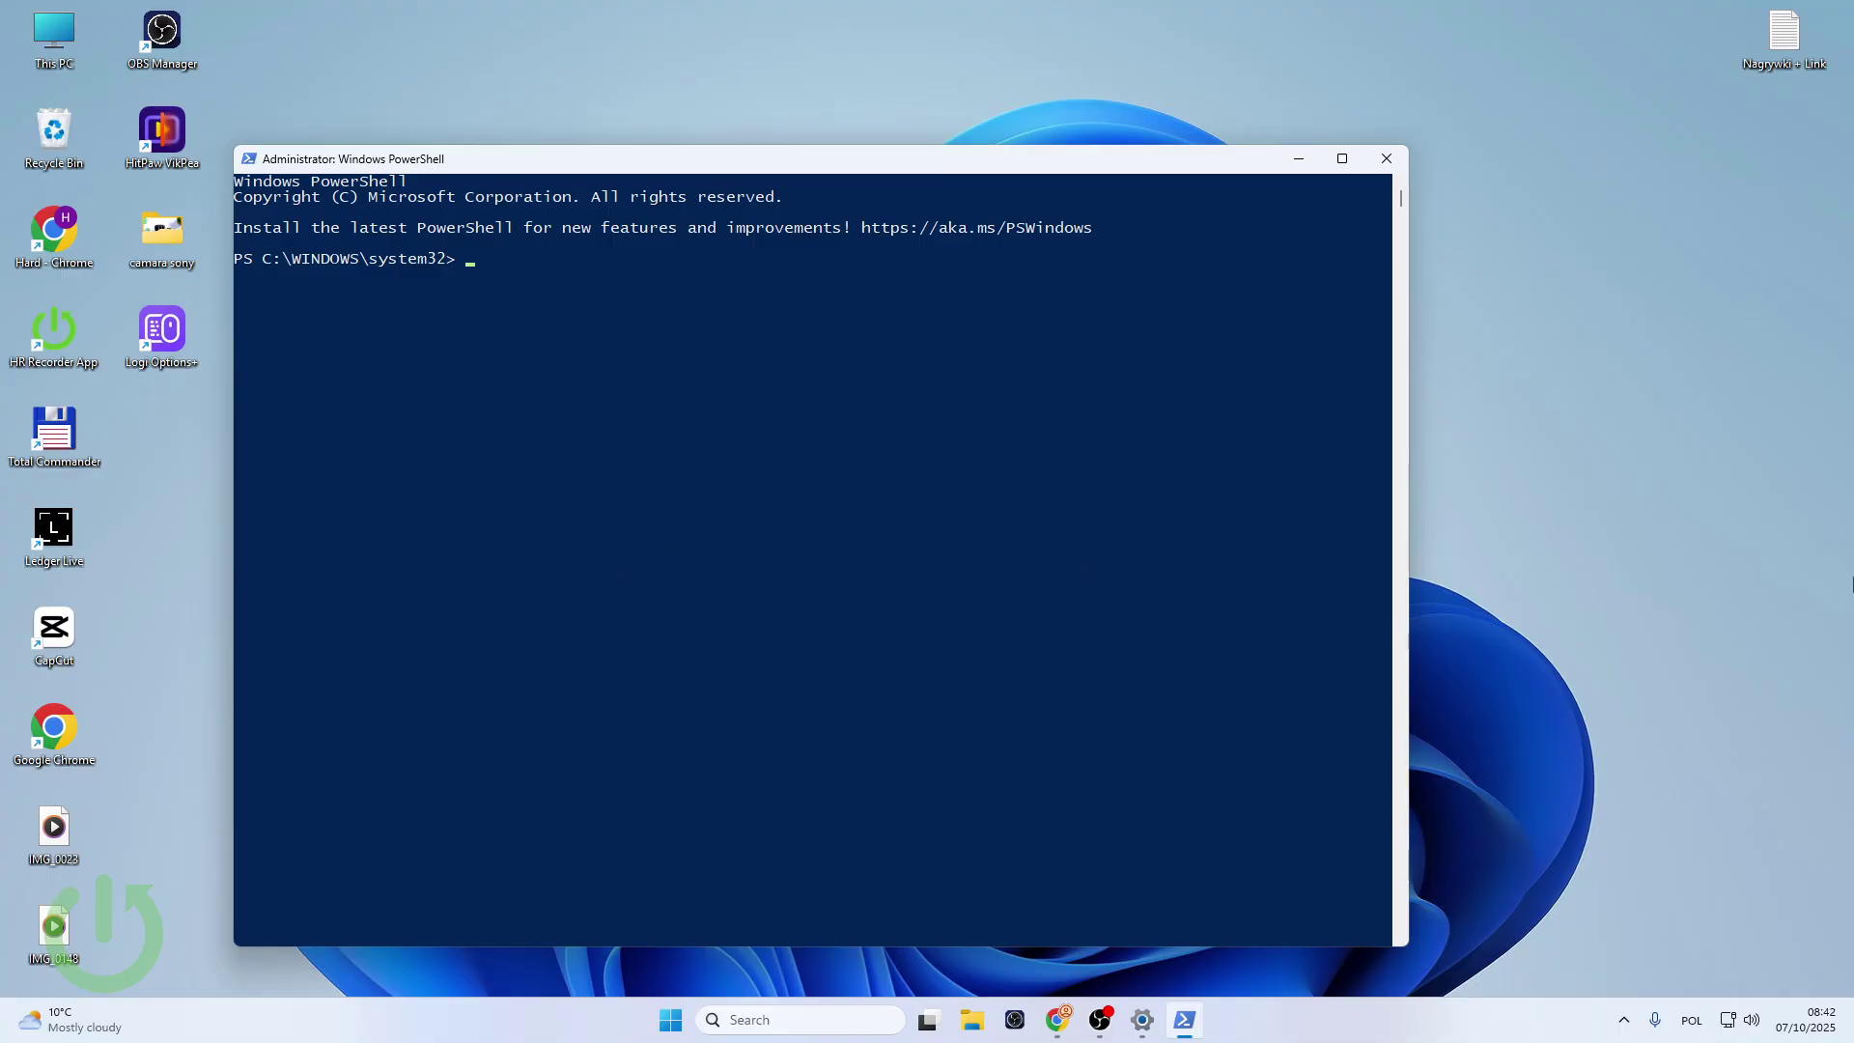
left_click(928, 308)
type("Stop-Service -Name \"WSearch\"")
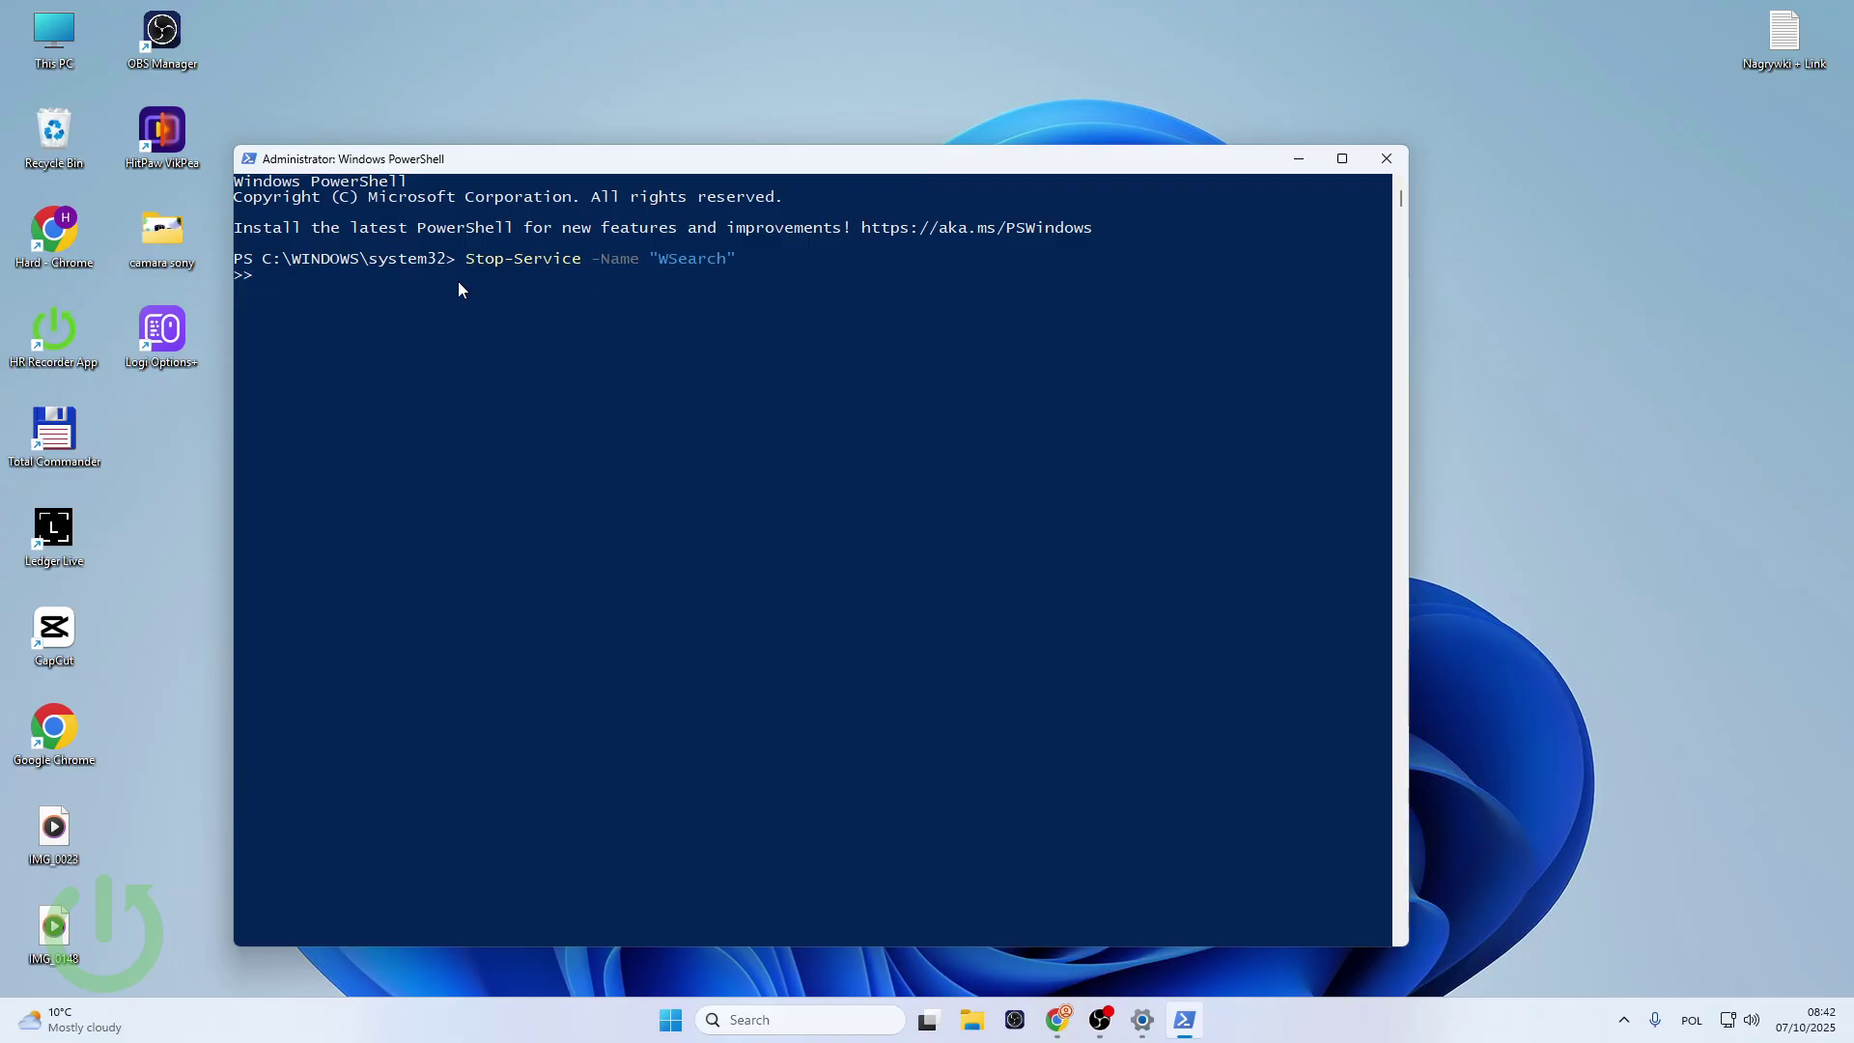
key("BackSpace")
key("Return")
- Run the pasted del Windows.edb command after fixing its closing quote; the file isn't found
right_click(557, 276)
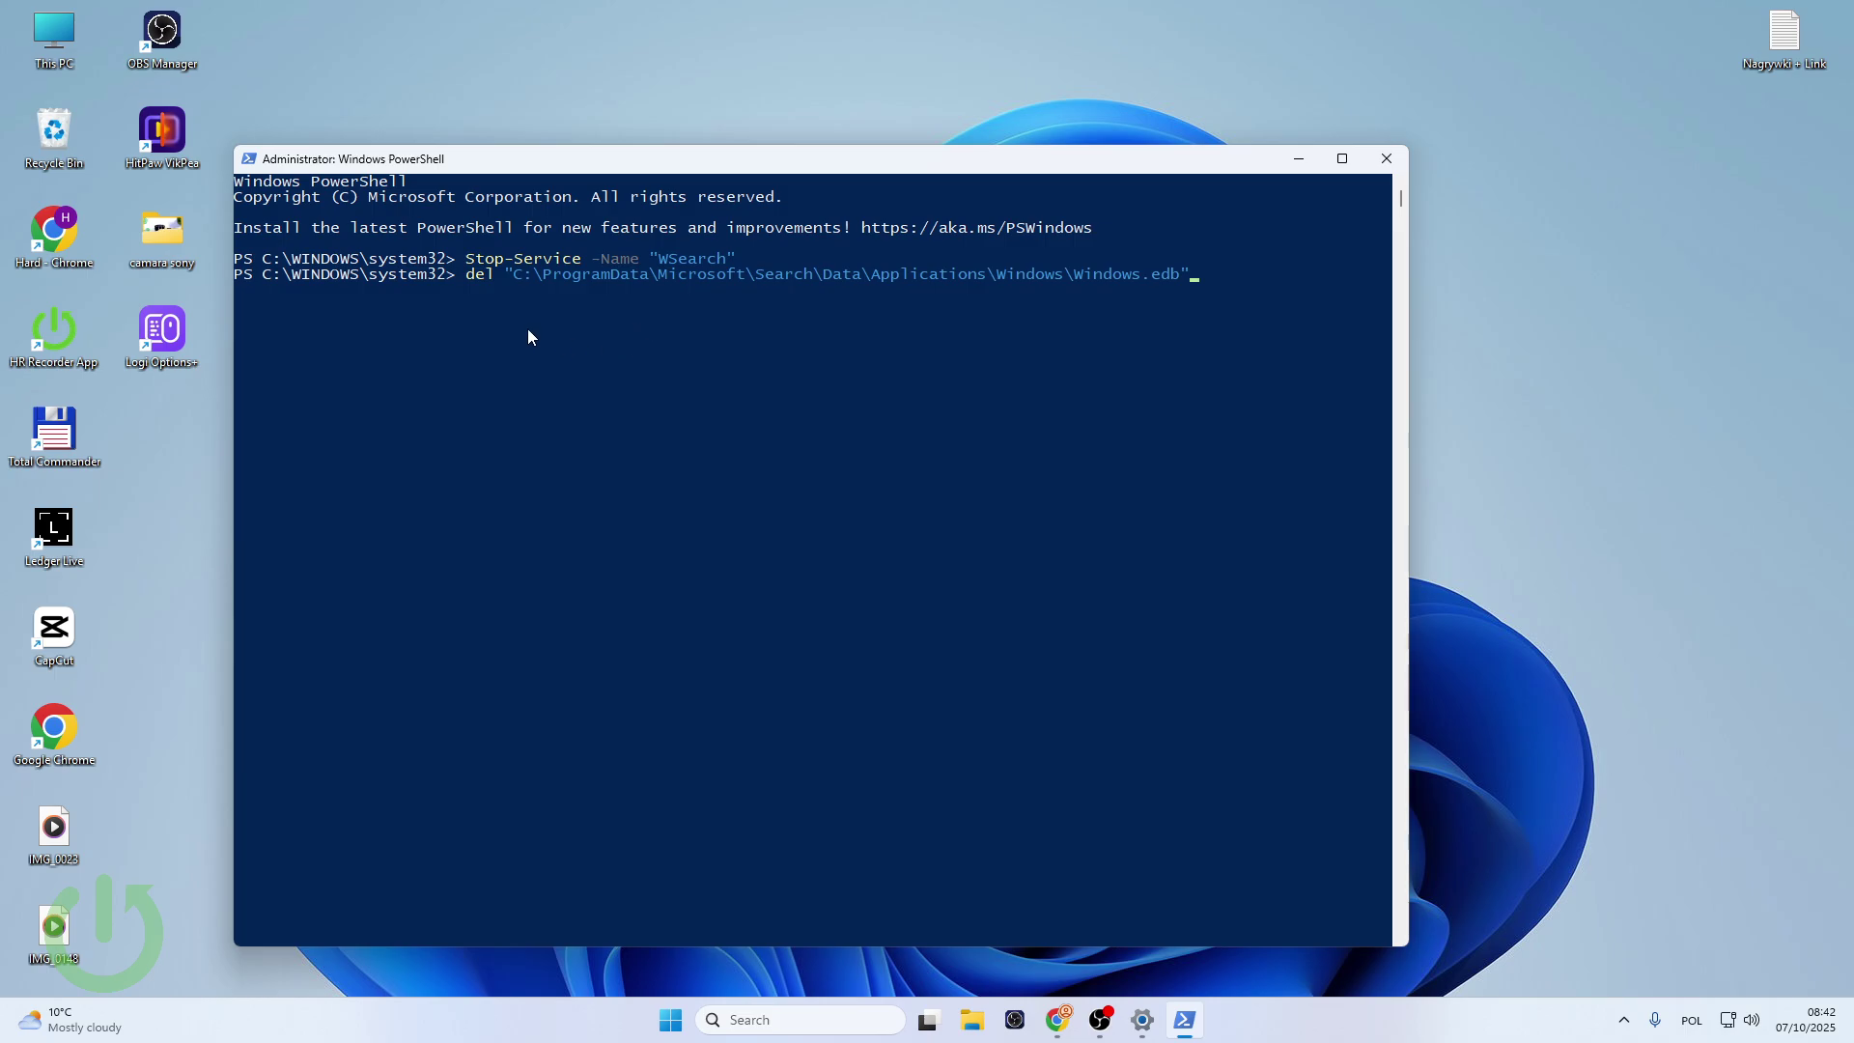
mouse_move(509, 282)
left_mouse_down()
mouse_move(1191, 281)
mouse_move(1001, 301)
mouse_move(1268, 276)
left_mouse_up()
left_click(1290, 367)
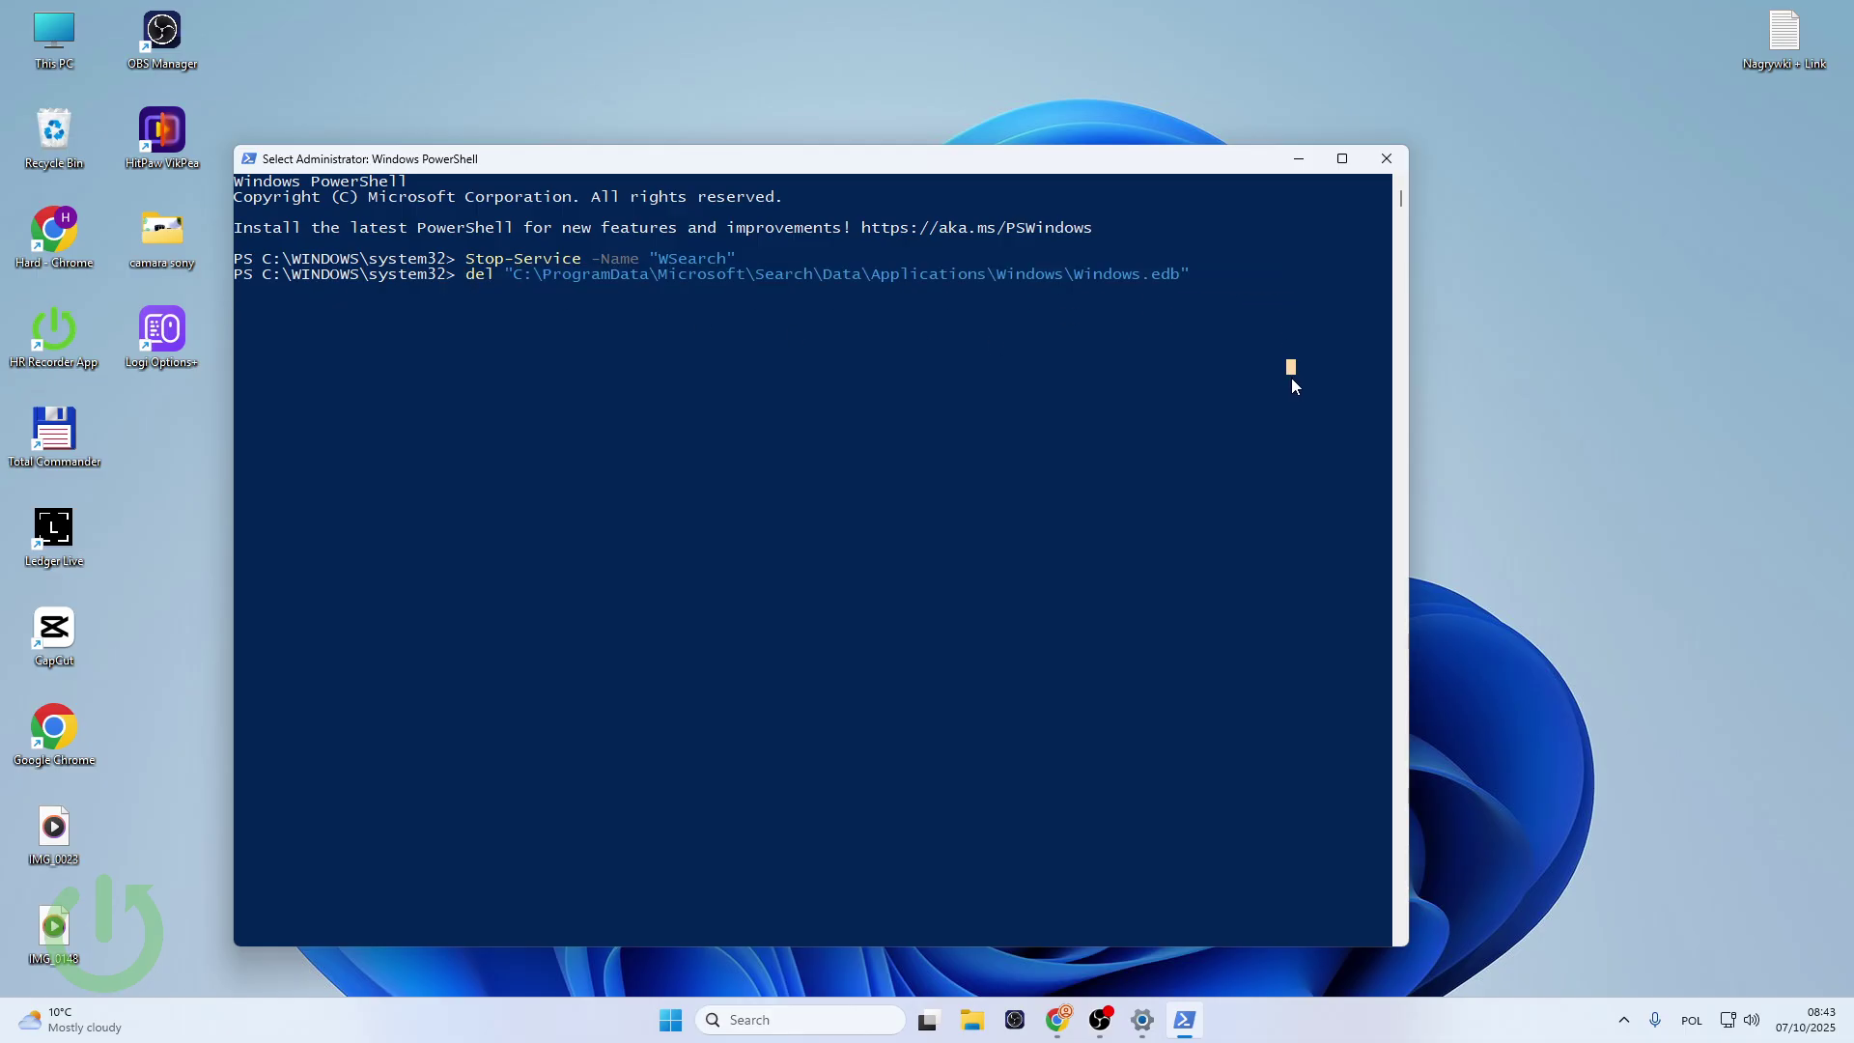
key("Escape")
left_click(1243, 276)
key("Escape")
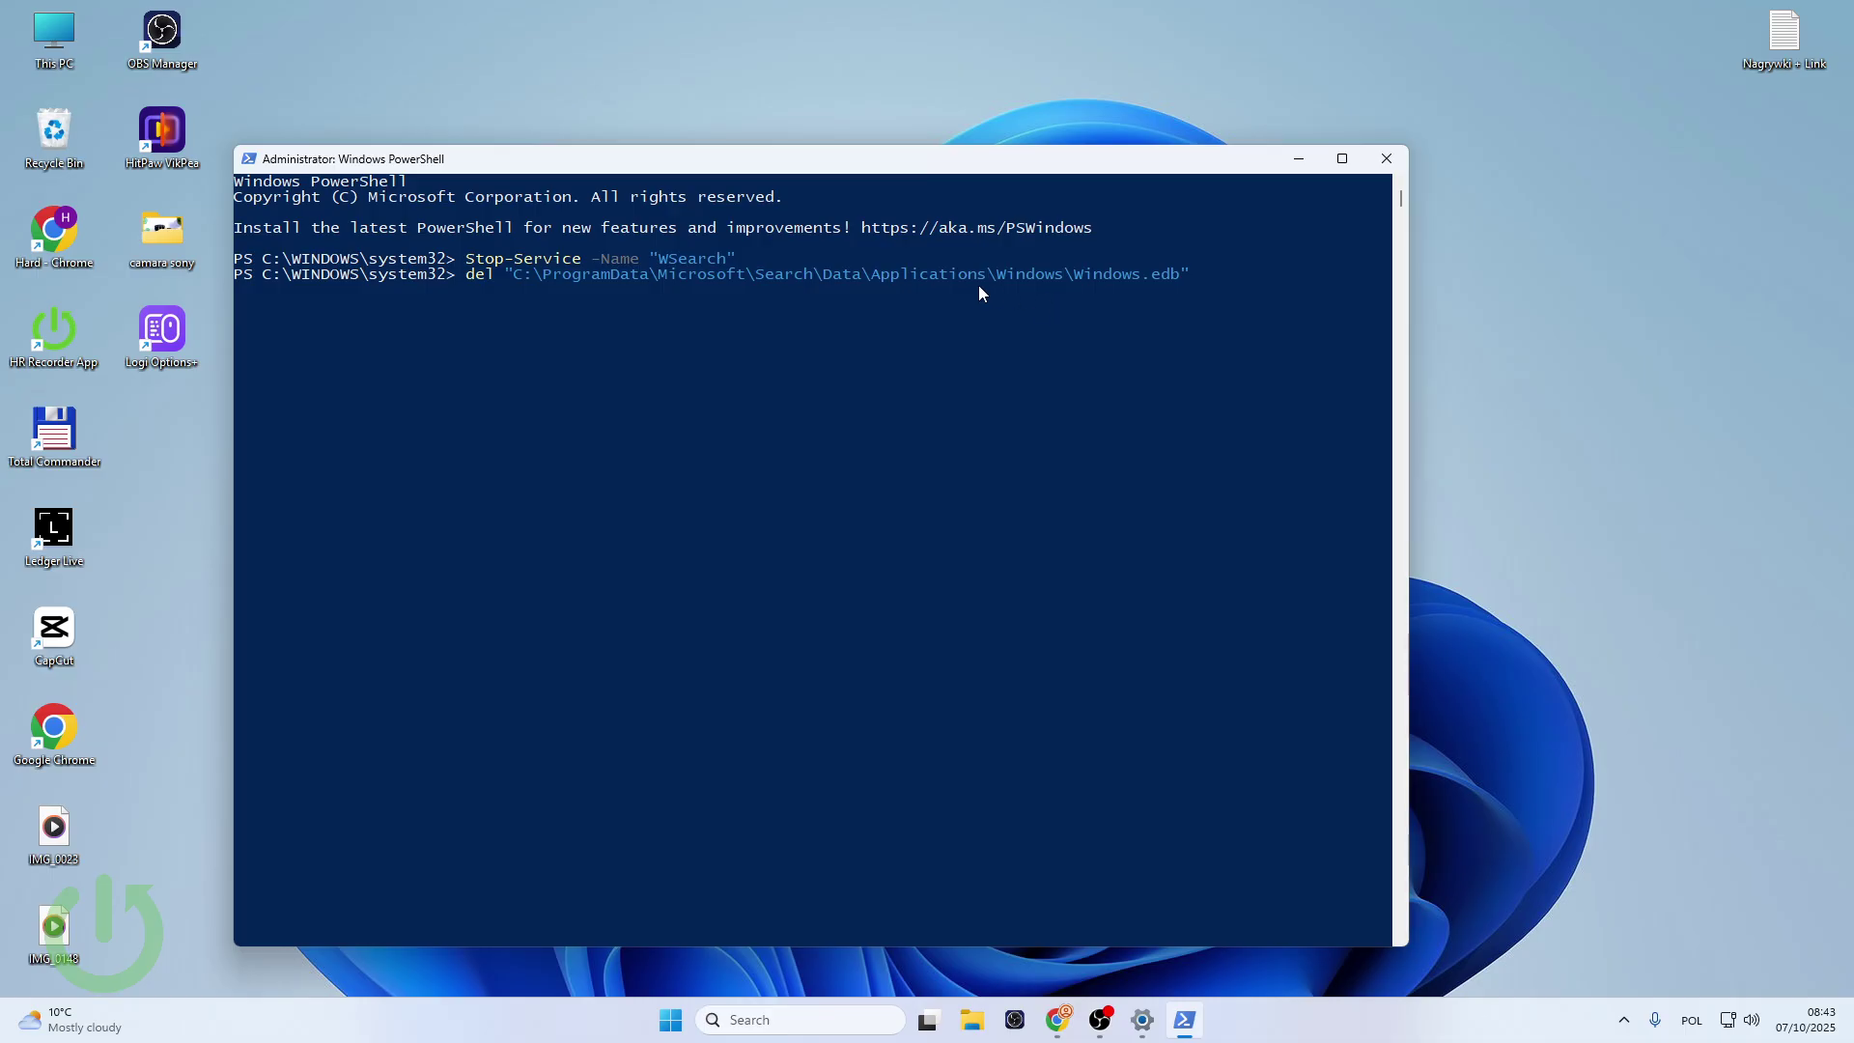
left_click(933, 275)
left_click(1258, 275)
key("BackSpace")
type("\"")
key("Return")
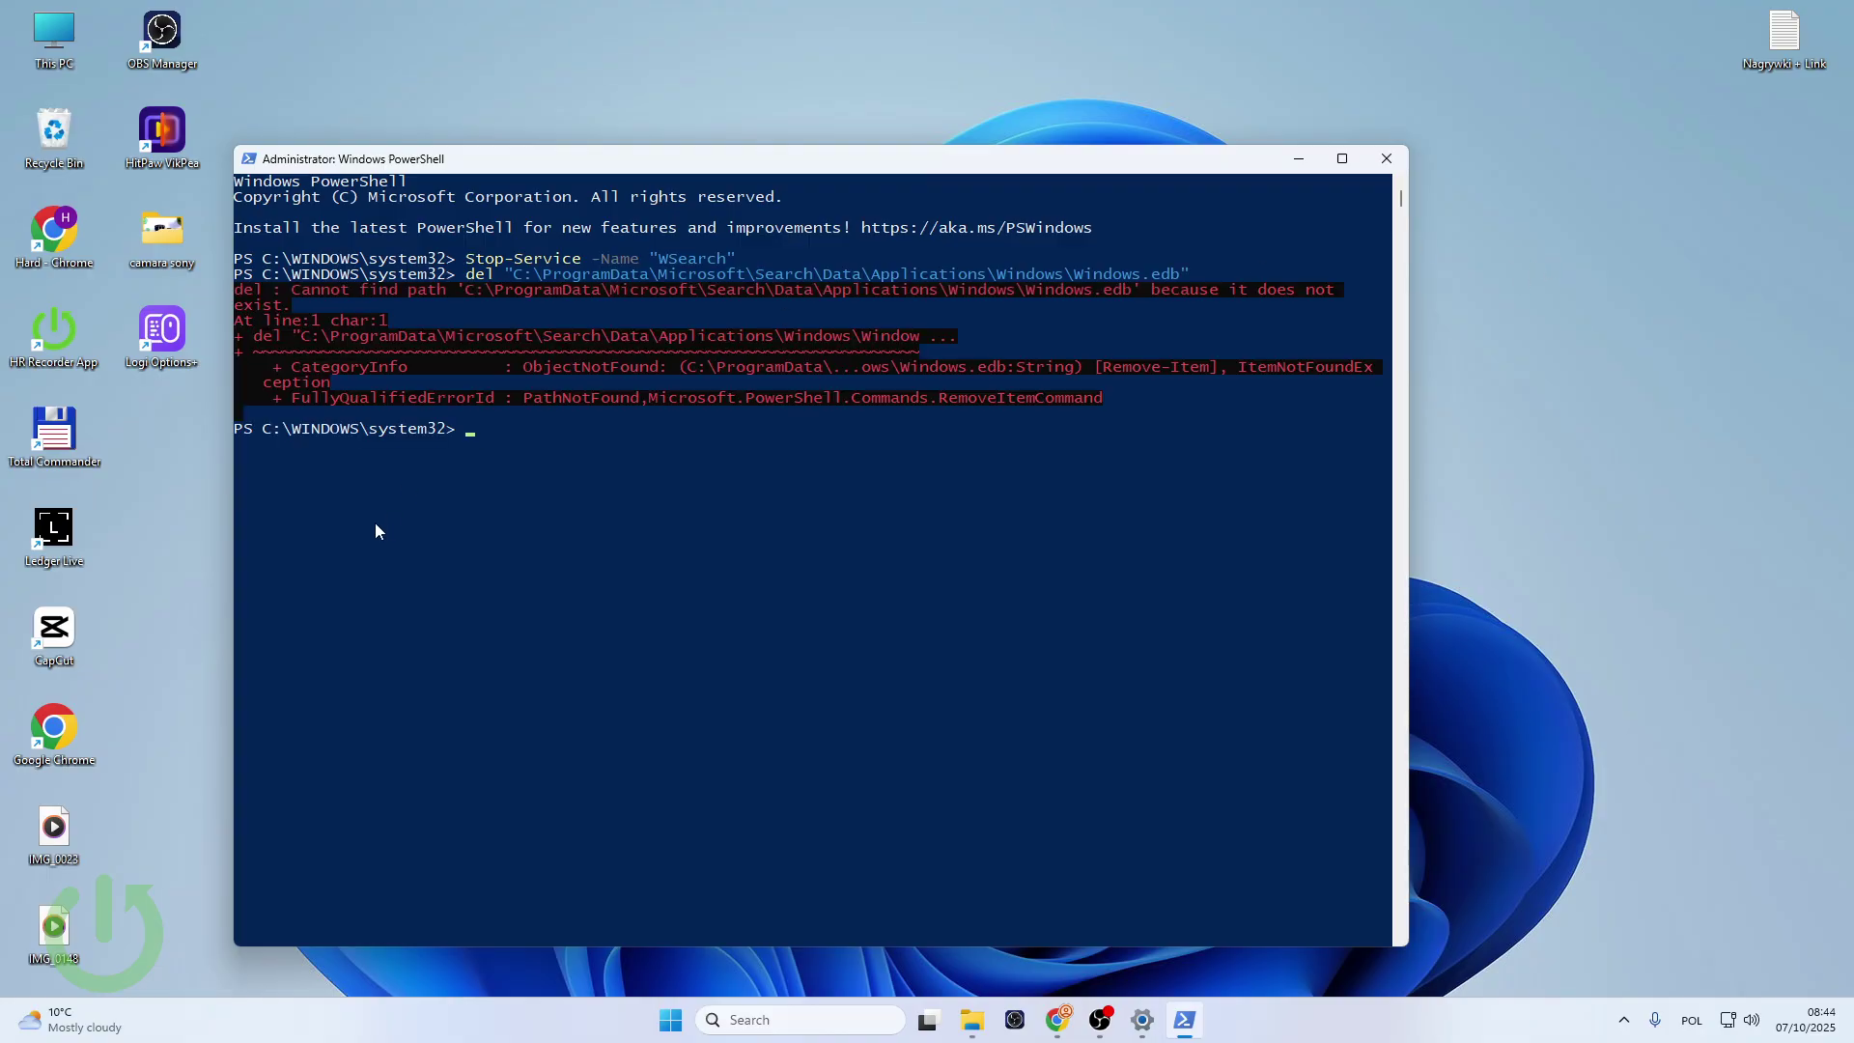
- Return to the prompt and run Start-Service -Name "WSearch"
left_click(264, 296)
left_click(410, 288)
left_click(512, 348)
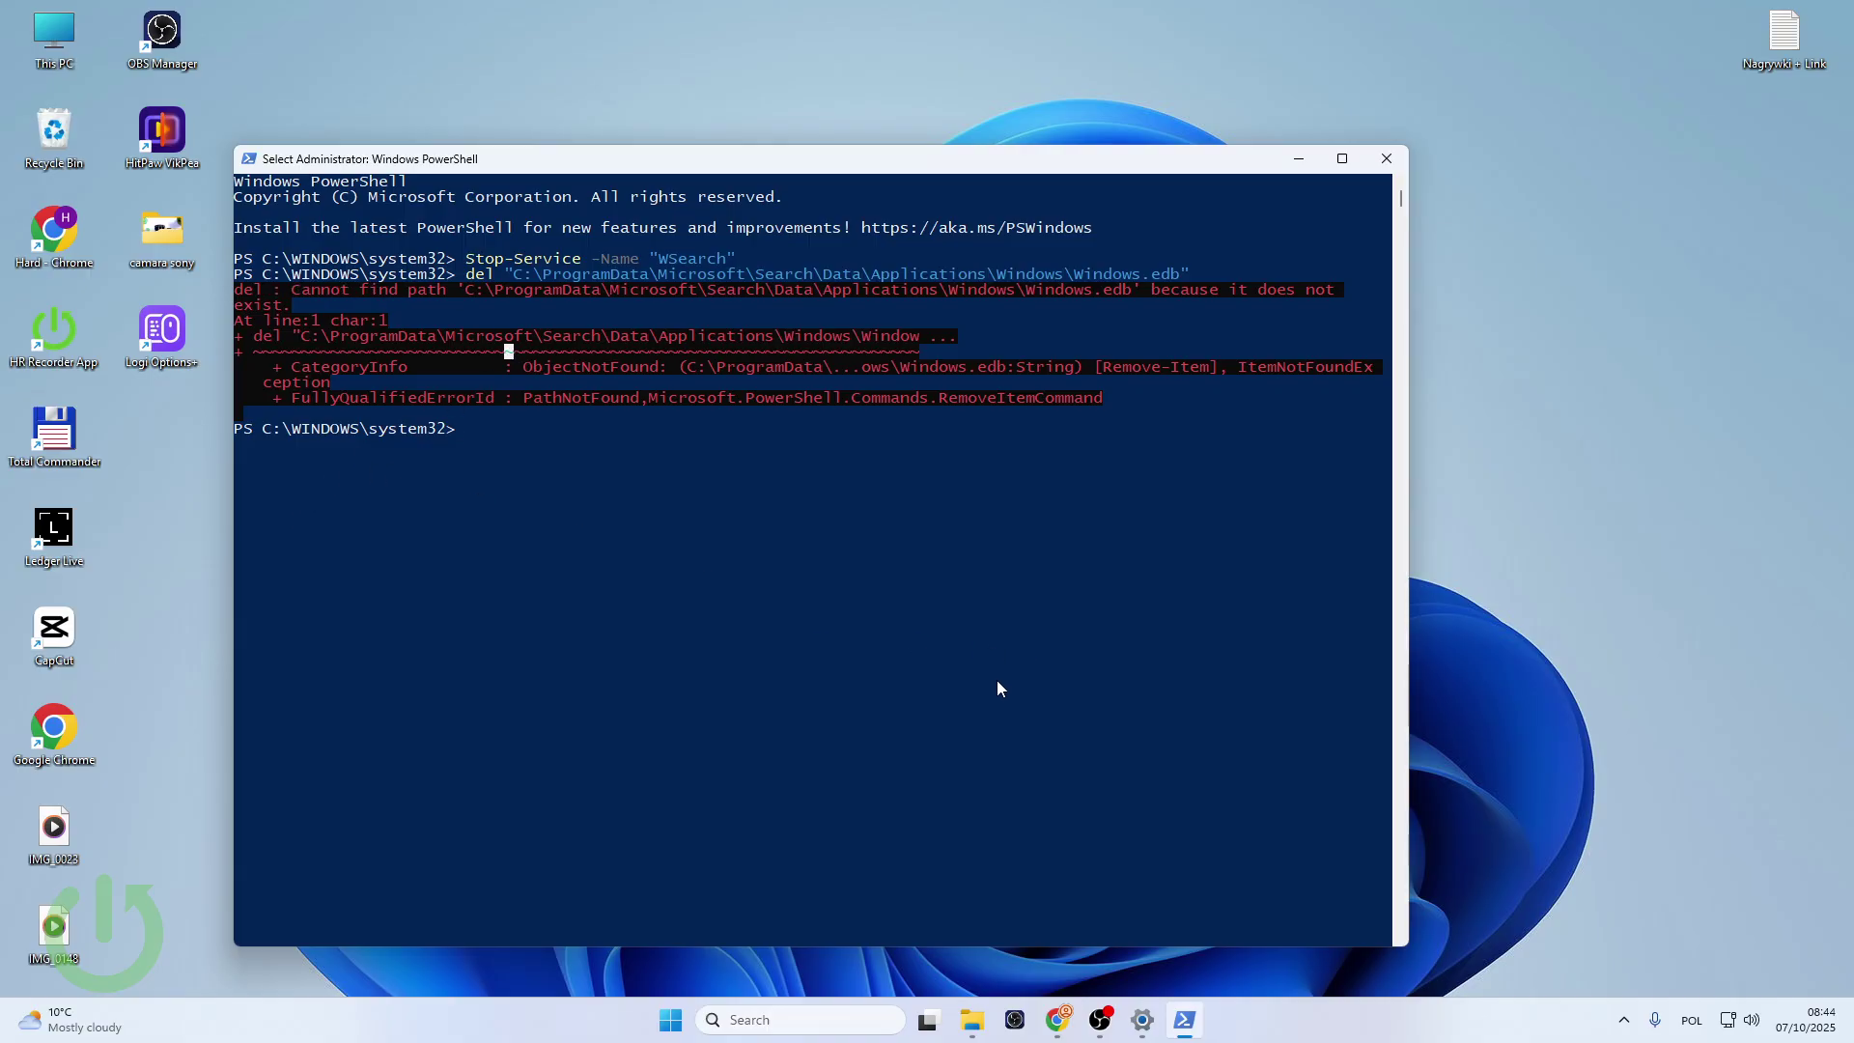
left_click(681, 491)
left_click(509, 439)
left_click(482, 434)
right_click(603, 442)
key("BackSpace")
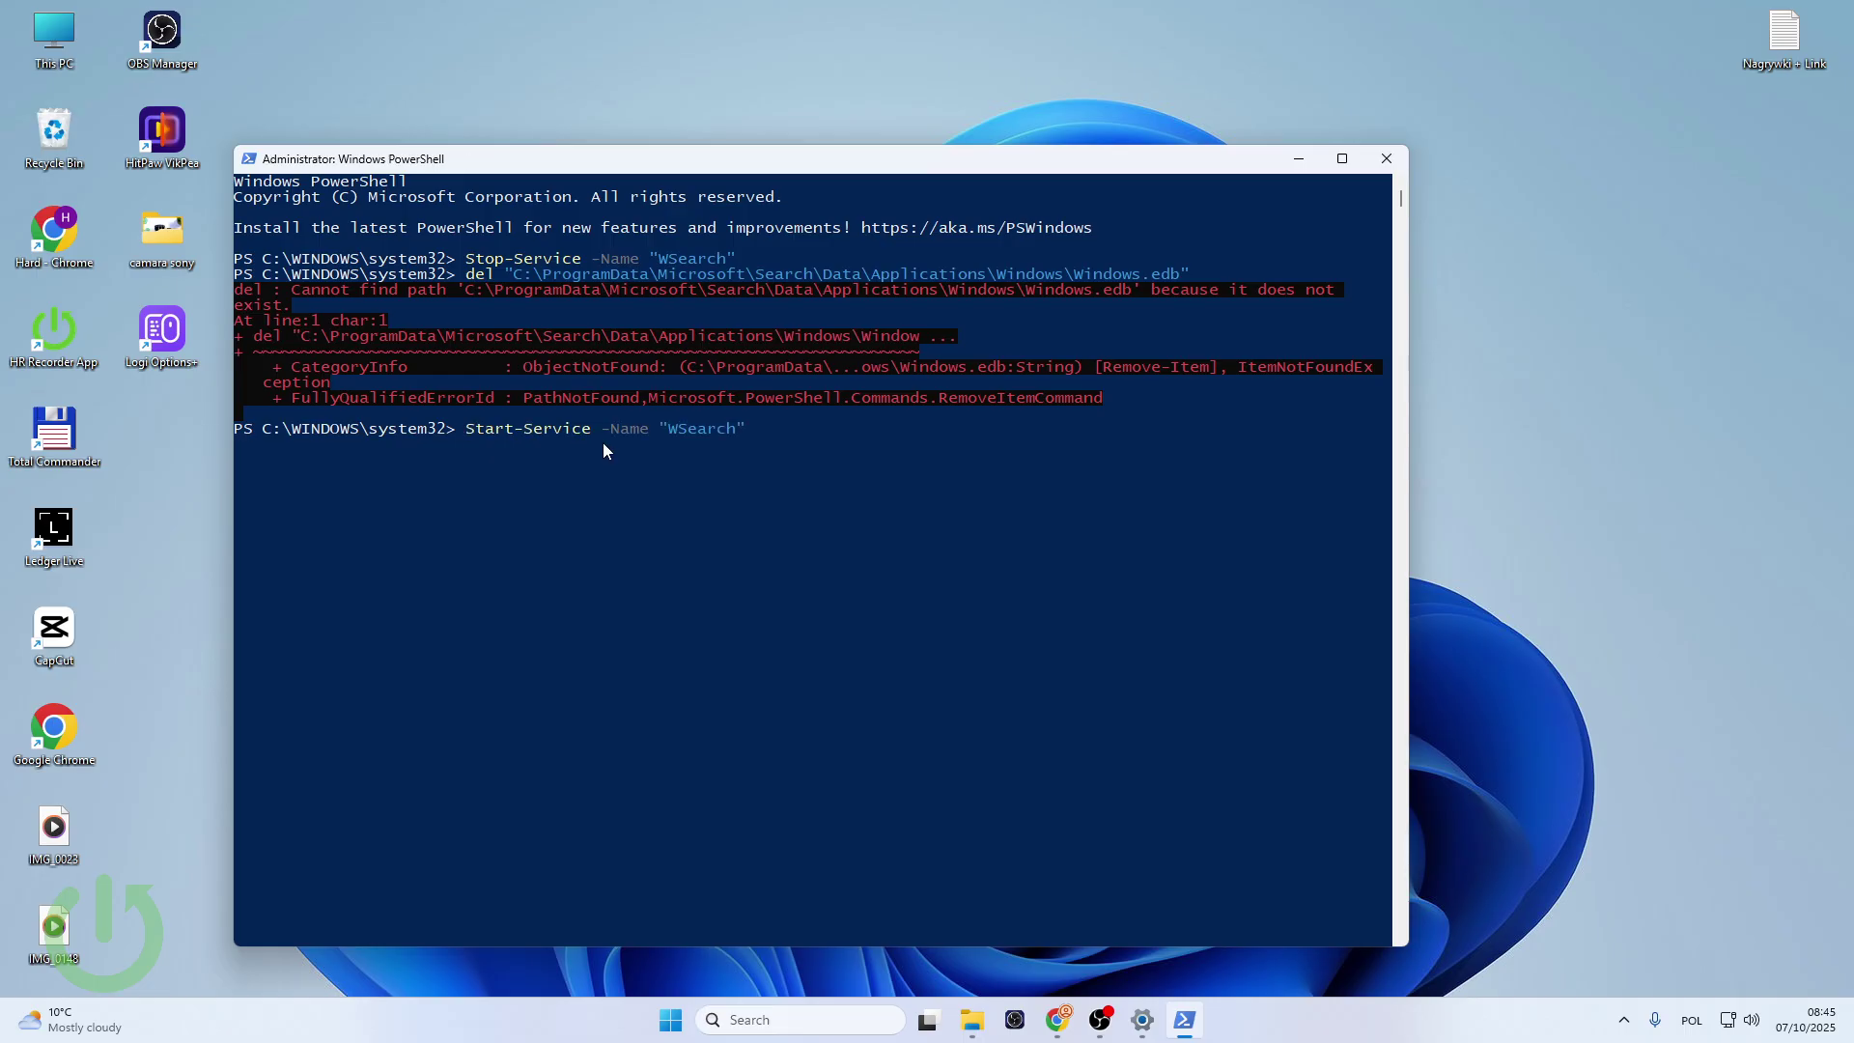
key("Return")
- Close the administrator PowerShell window to return to the empty Windows 11 desktop
left_click(1372, 159)
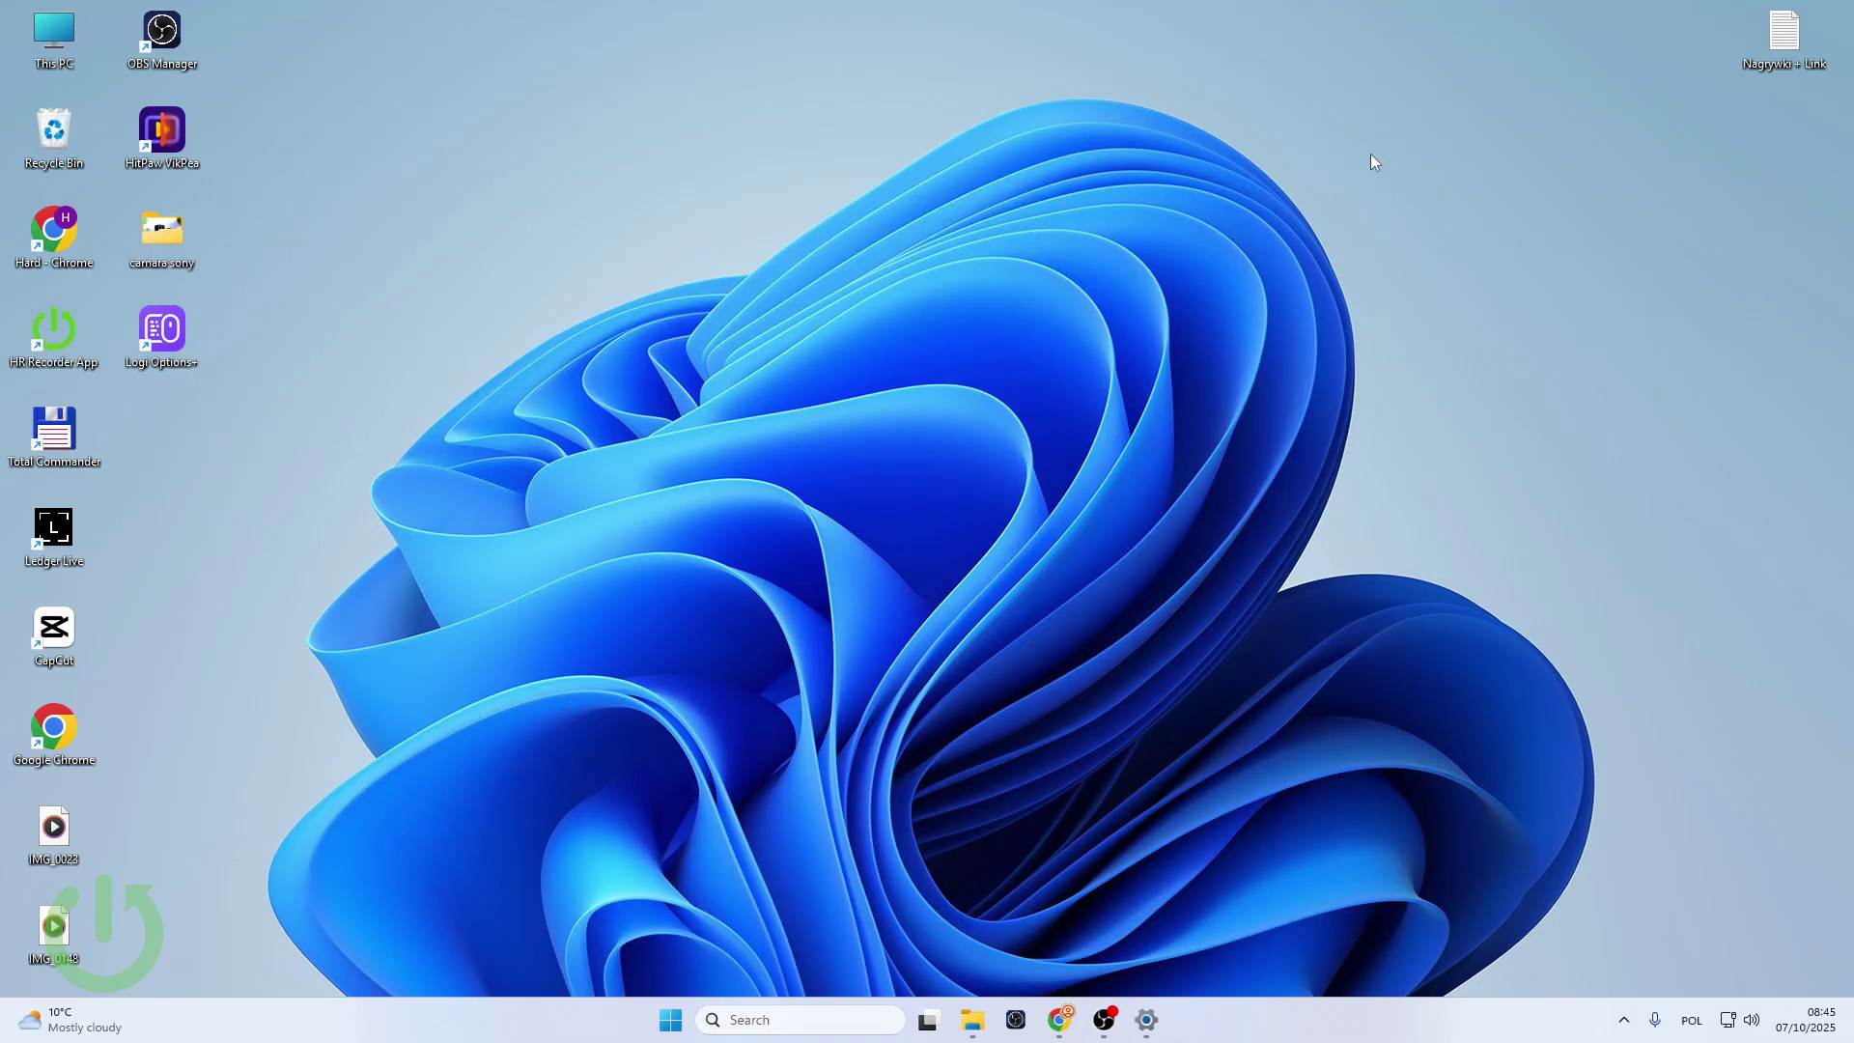